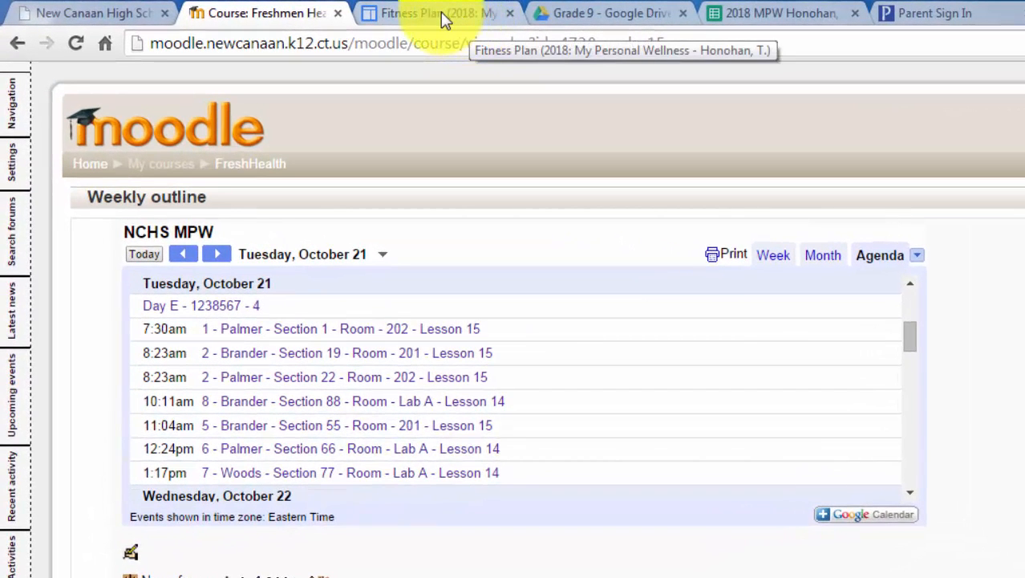
# Review the Fitness Plan page, the Grade 9 Drive folder, the FITT Chart spreadsheet and the PowerSchool sign-in page.
pyautogui.click(441, 13)
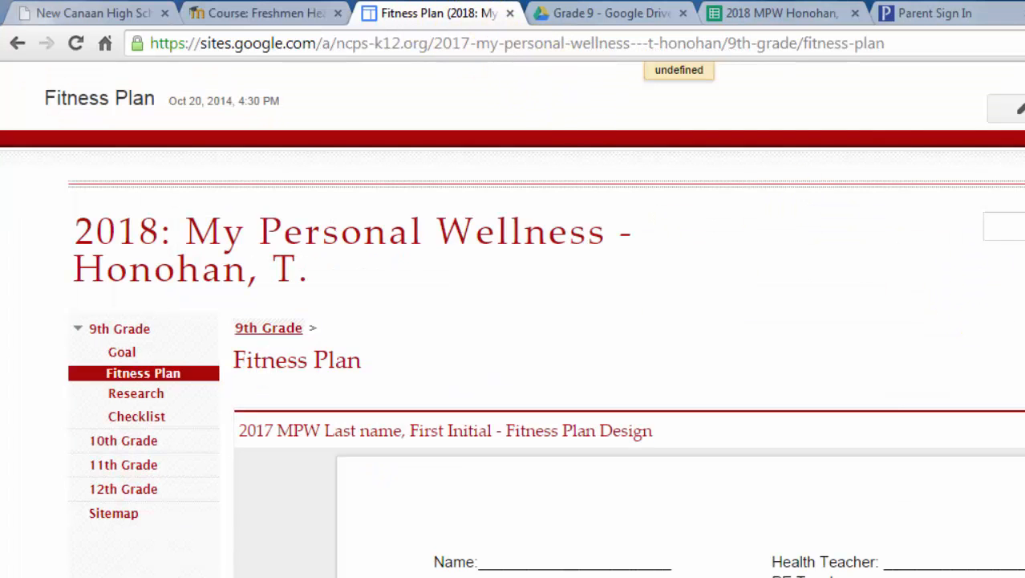
pyautogui.scroll(-10, 546, 321)
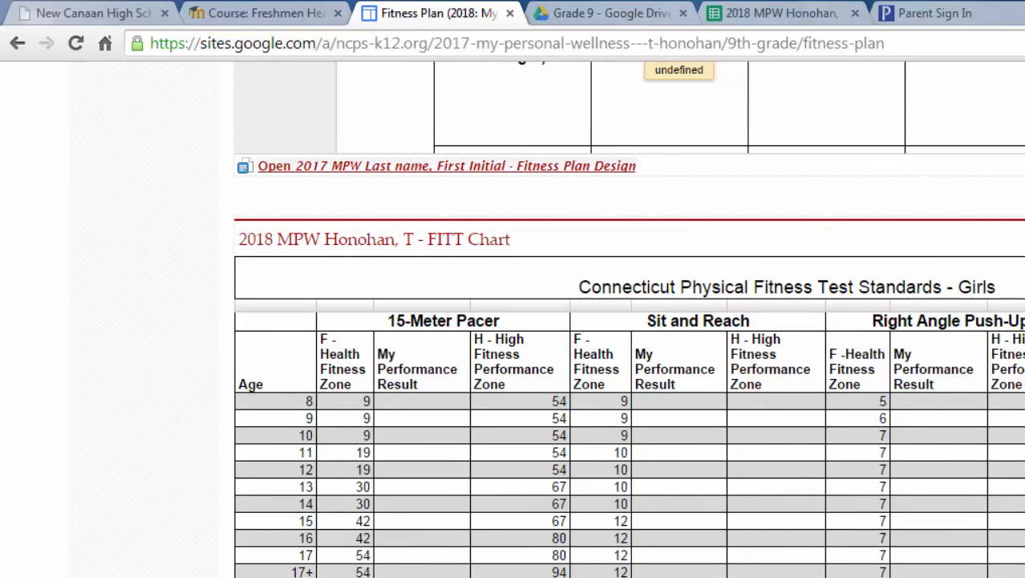
pyautogui.scroll(10, 975, 158)
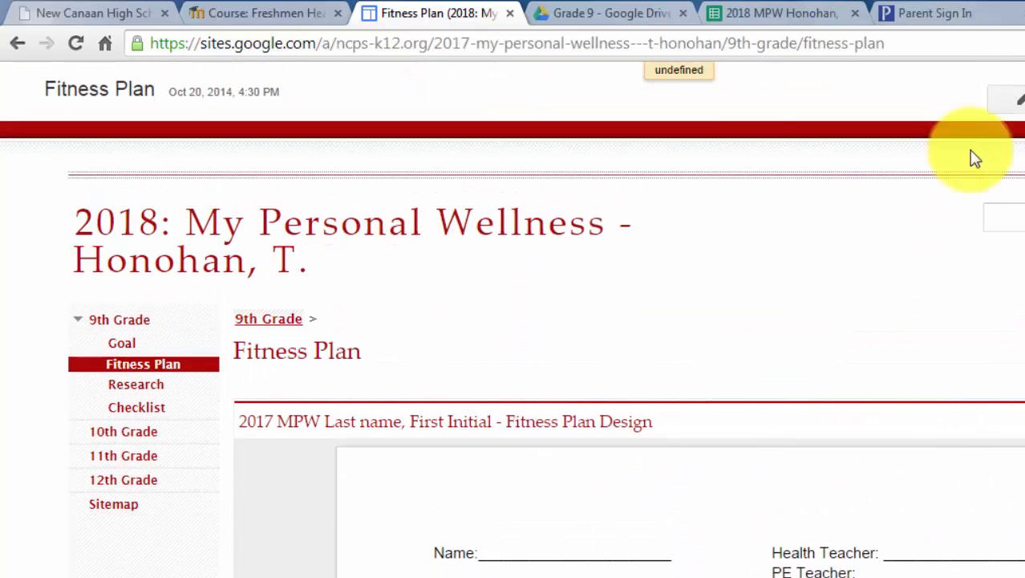
pyautogui.click(592, 16)
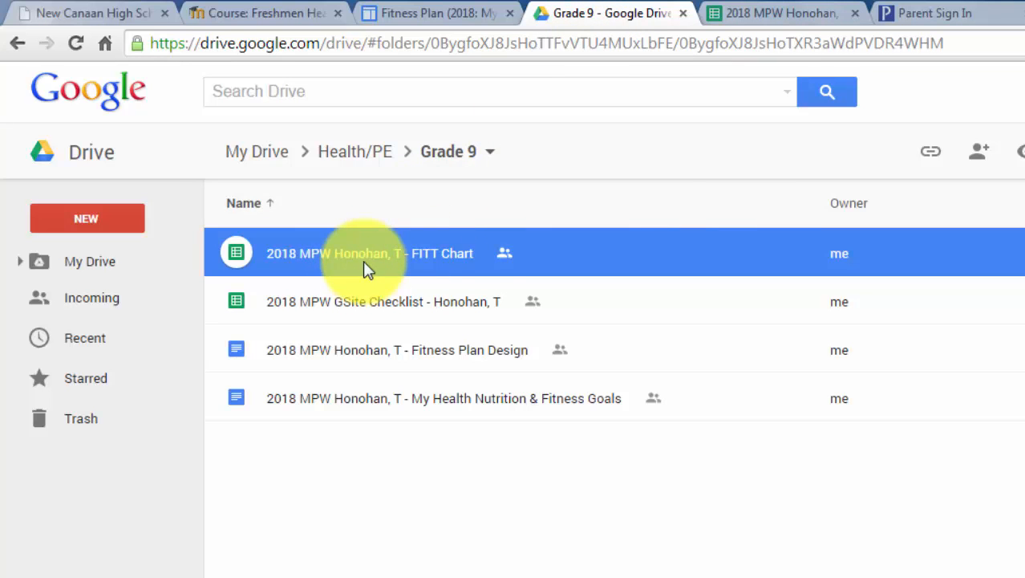
pyautogui.click(792, 14)
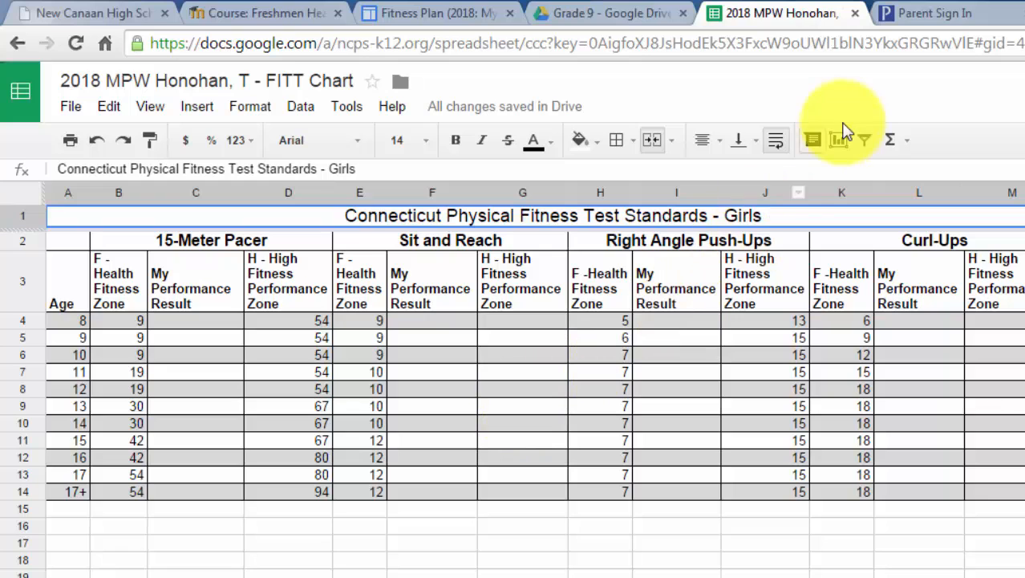
pyautogui.click(949, 14)
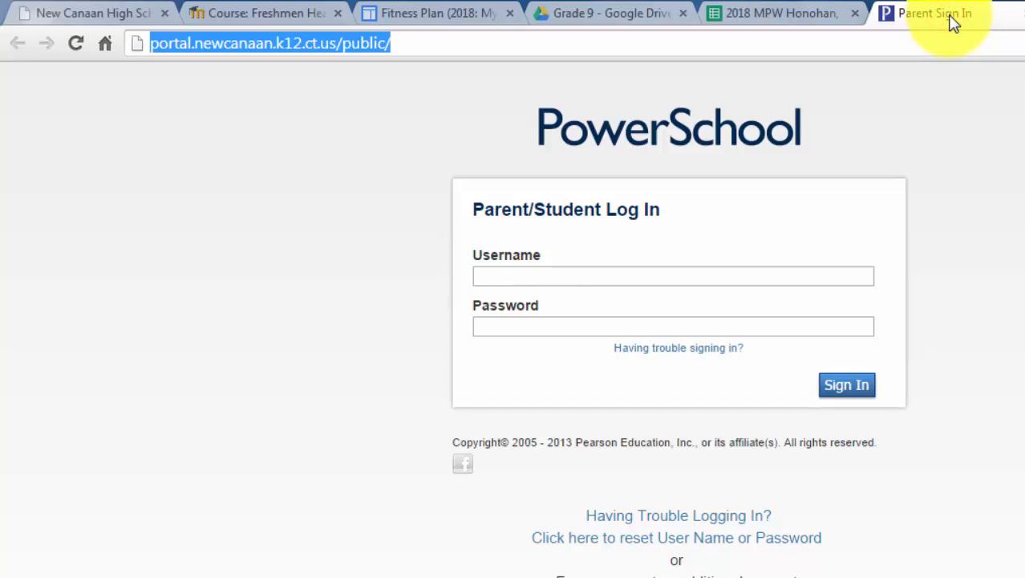
# Present the PE scores slideshow from its title slide and view the PowerSchool instructions through the Standards Grades results.
pyautogui.click(927, 9)
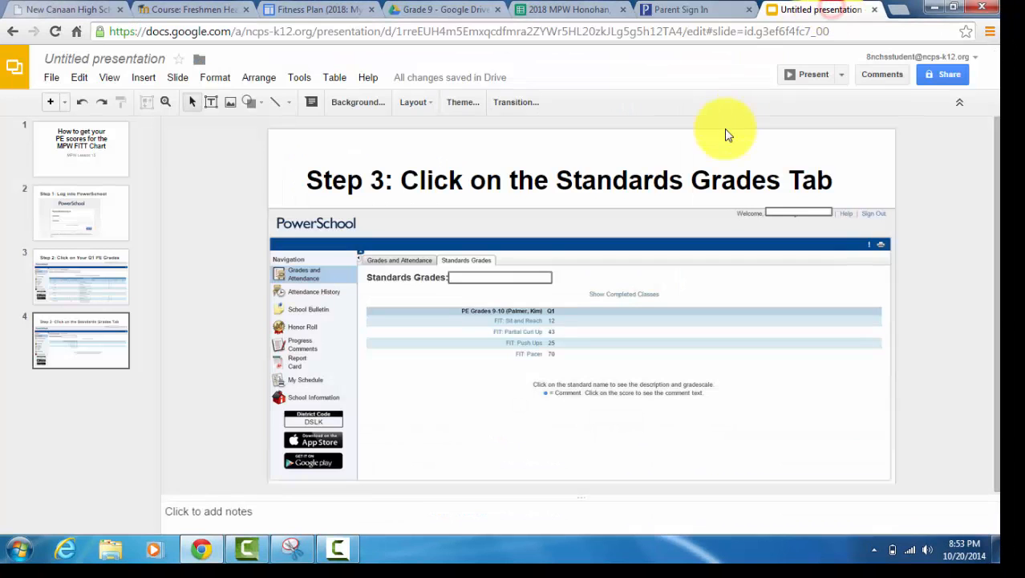
pyautogui.click(89, 160)
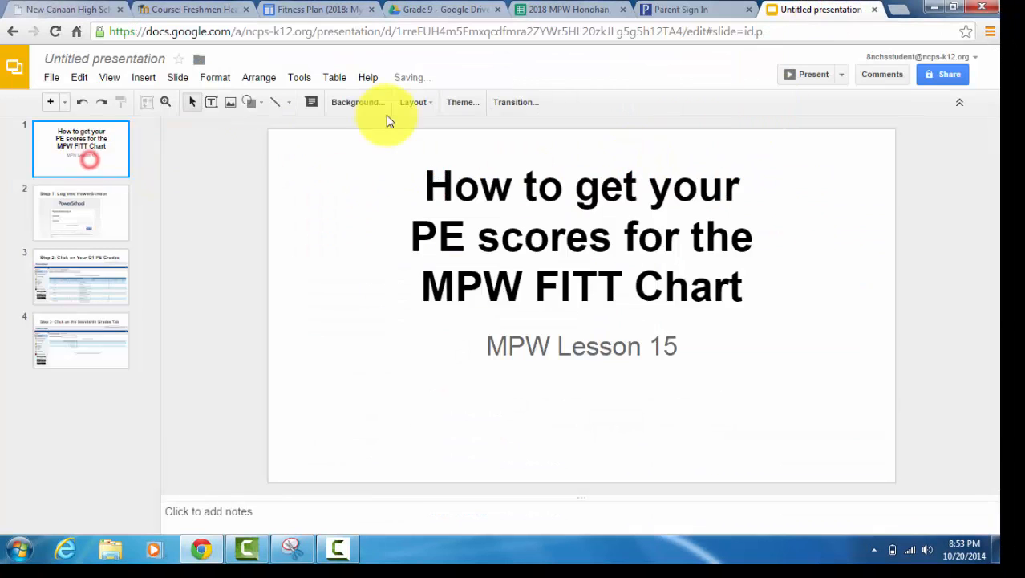
pyautogui.click(808, 77)
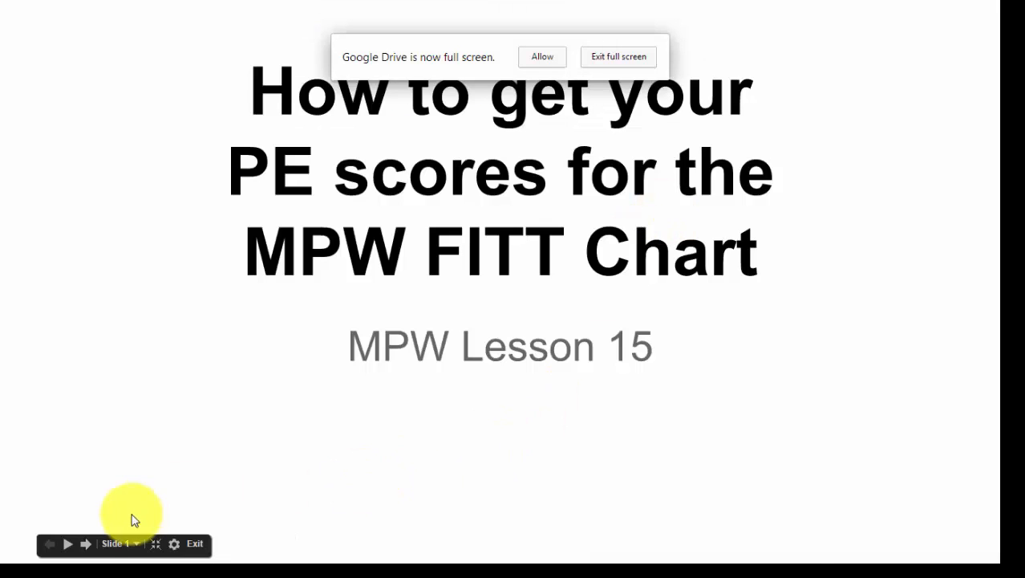
pyautogui.click(85, 544)
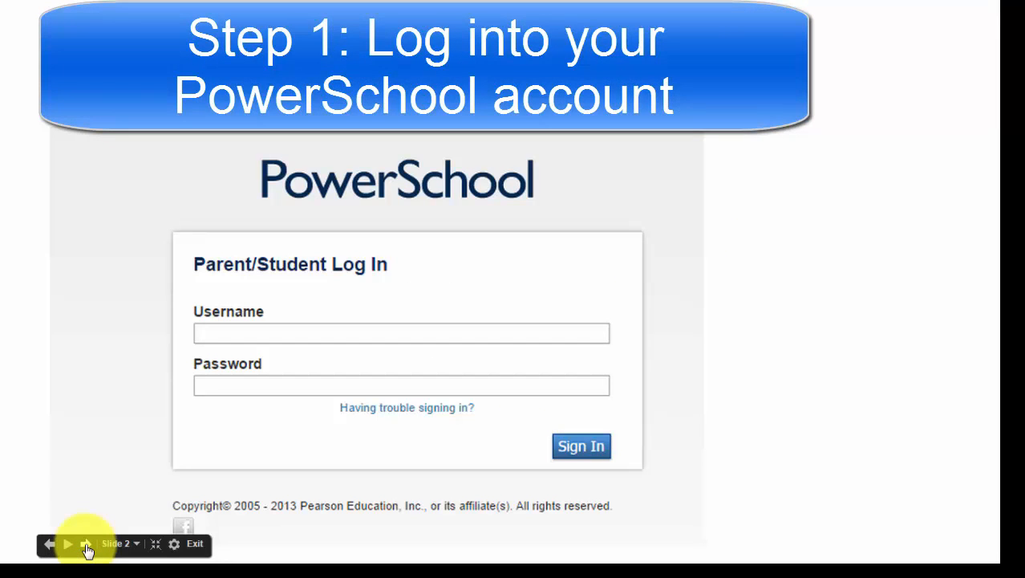
pyautogui.click(85, 545)
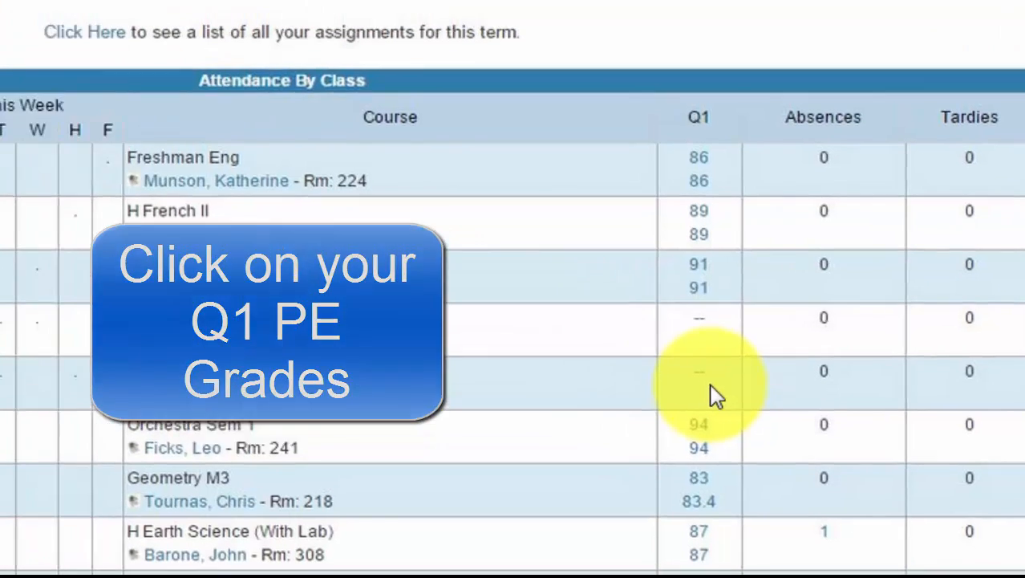
pyautogui.click(615, 363)
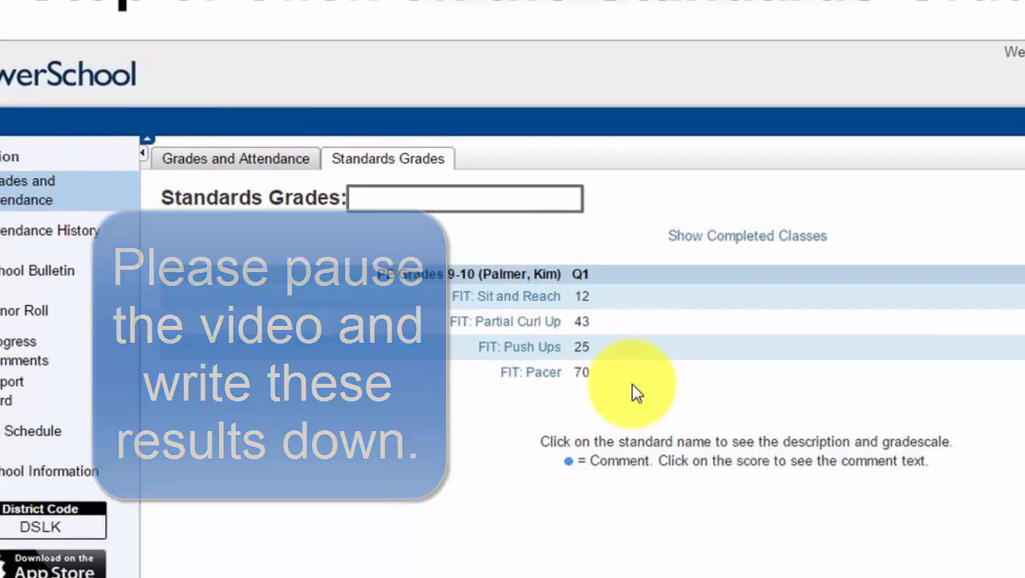
# Highlight the age 13 row, from Age to Curl-Ups, in yellow on the FITT Chart's Boys' Standards sheet.
pyautogui.click(618, 17)
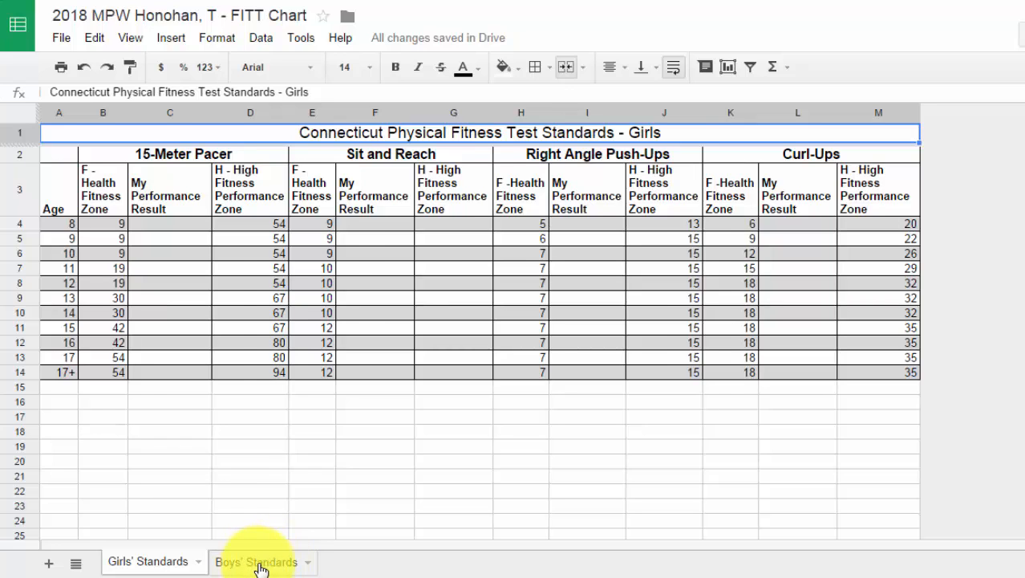
pyautogui.click(258, 563)
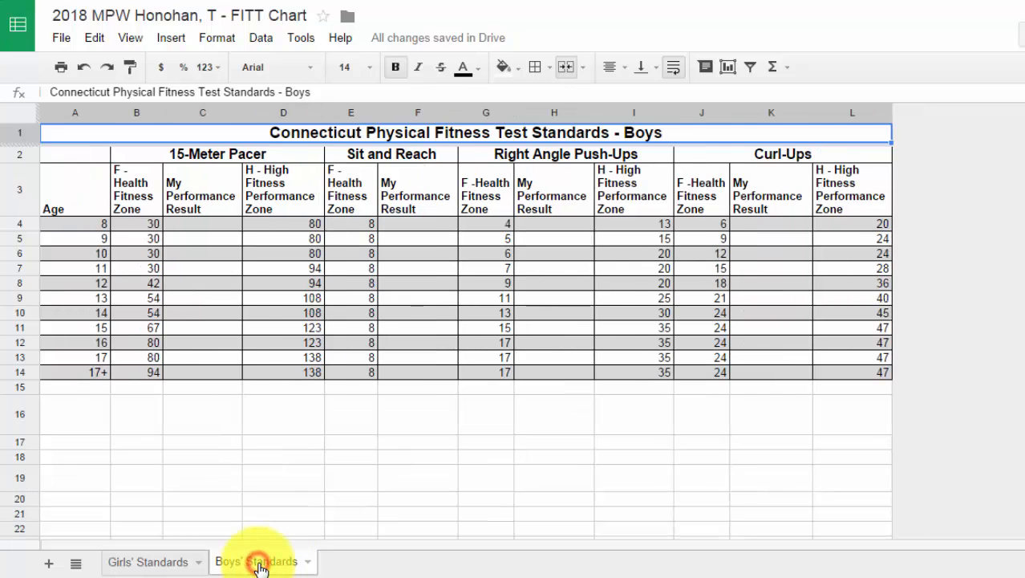
pyautogui.click(193, 297)
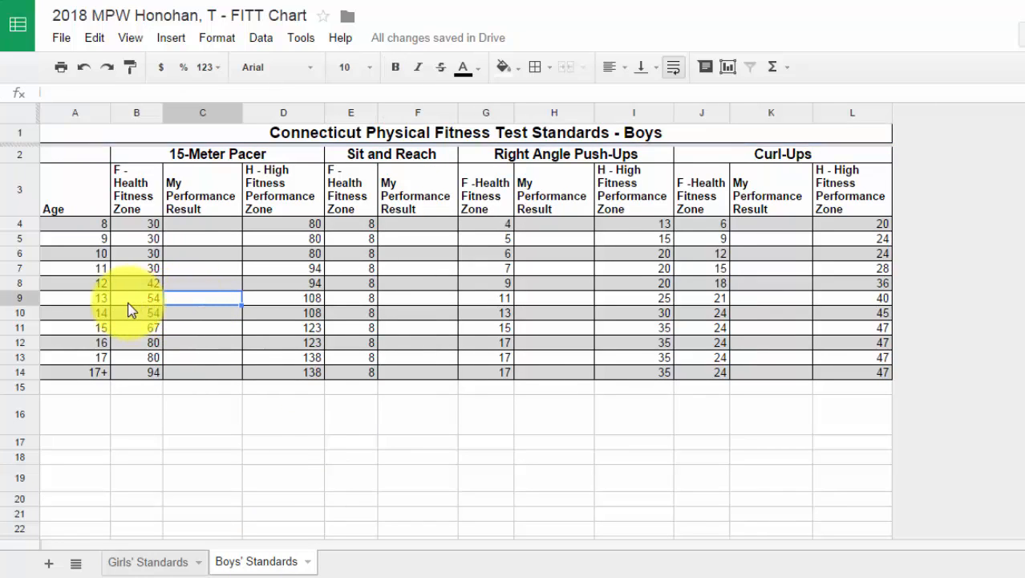
pyautogui.click(84, 296)
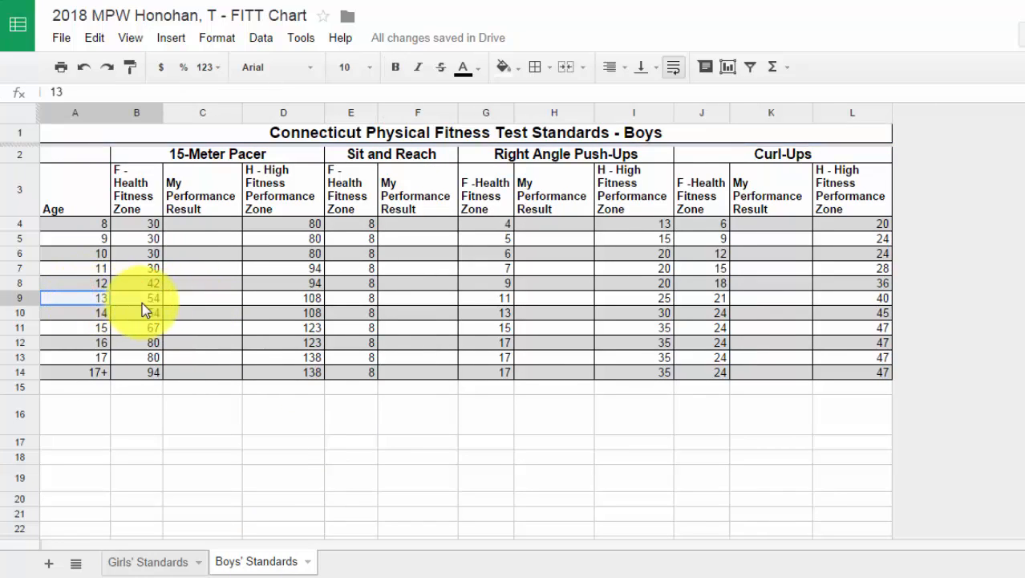
pyautogui.moveTo(144, 307); pyautogui.dragTo(850, 296)
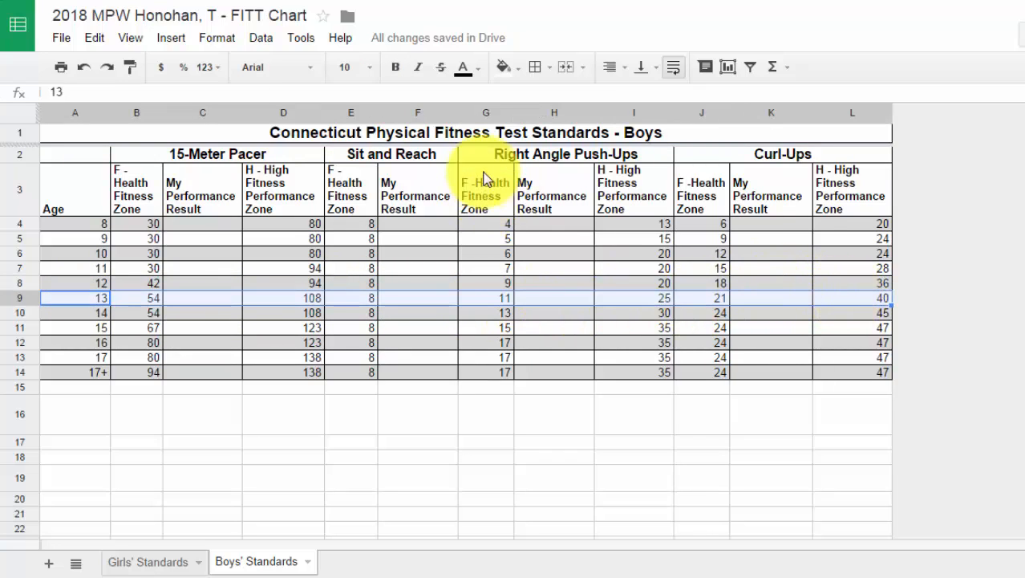
pyautogui.click(519, 73)
pyautogui.click(564, 143)
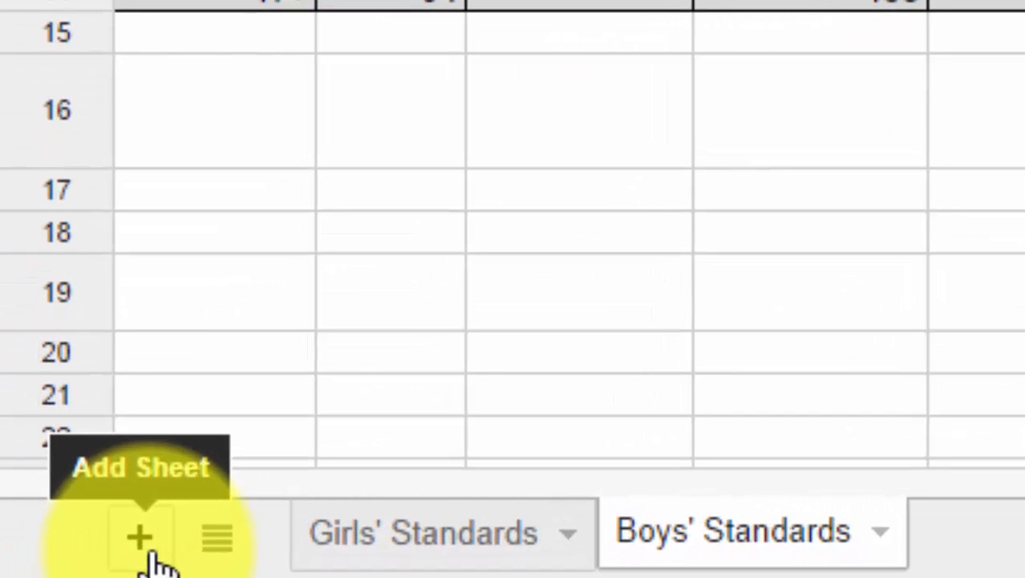
# Add a sheet with Health Fitness Zone, My Performance and High Fitness Zone: Pacer Test 58/70/108, Sit - Reach 8/12, Right Angle Push Ups 11/25/25, Curl Ups 21/43/40.
pyautogui.click(149, 555)
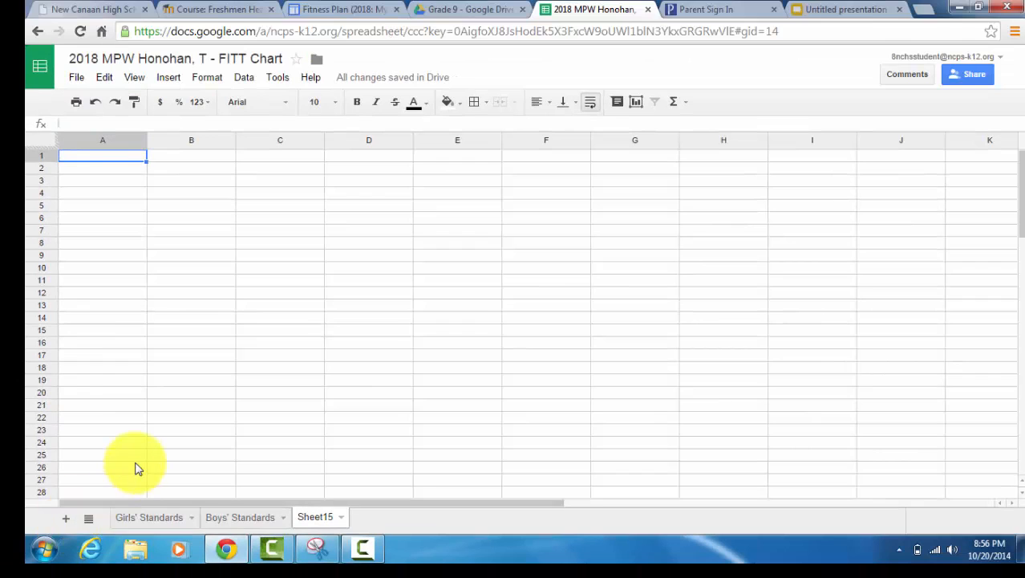
pyautogui.write('Health Fitness Zone\tMy Performance\tHigh Fitness Zone Pacer Test\t58\t70\t108 Sit - Reach\t8\t12\t Right Angle Push Ups\t11\t25\t25 Curl Ups\t21\t43\t40')
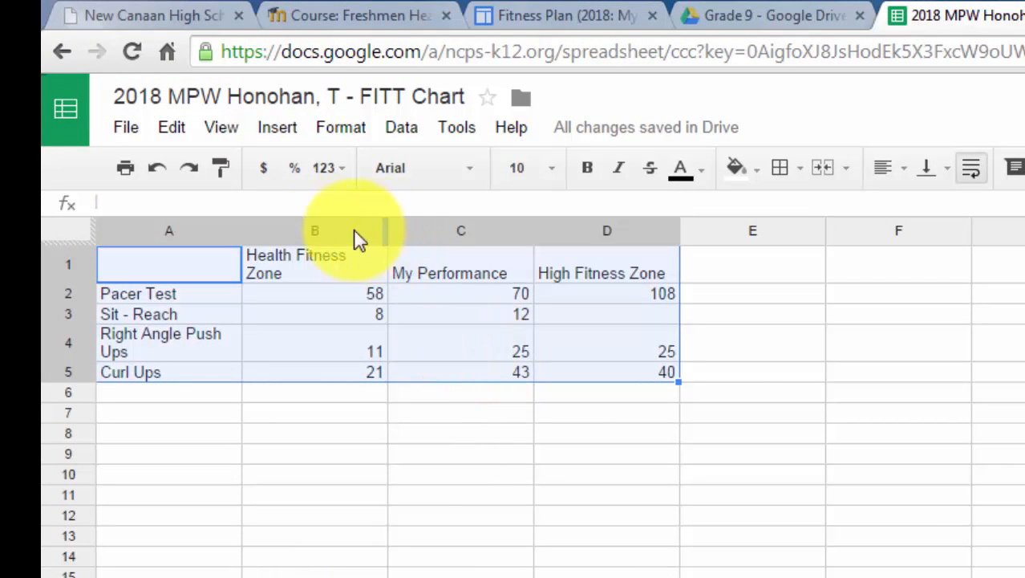
# Widen columns A and B so the test names and the Health Fitness Zone header each fit on one line.
pyautogui.moveTo(241, 225); pyautogui.dragTo(303, 225)
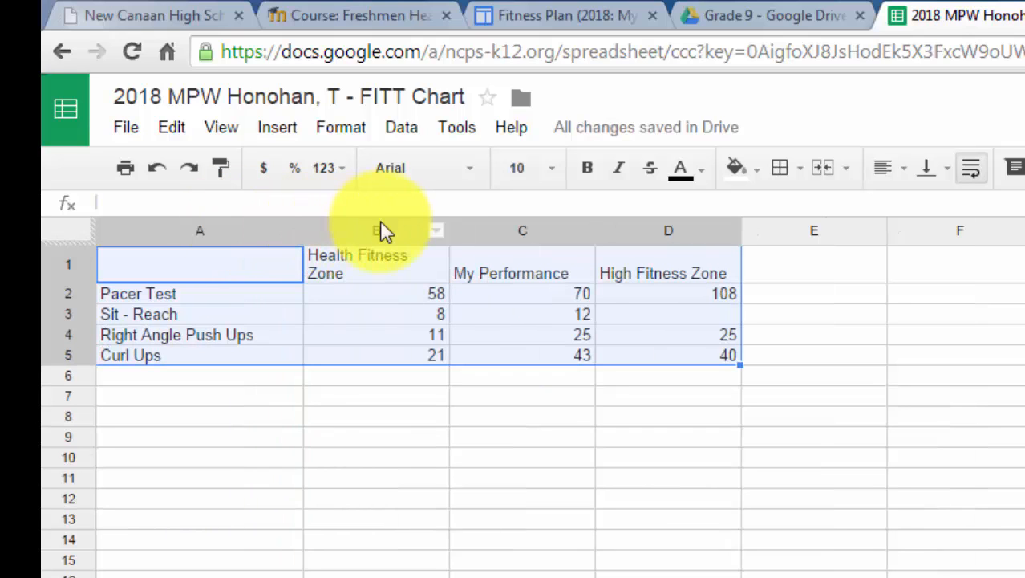
pyautogui.moveTo(448, 228); pyautogui.dragTo(490, 229)
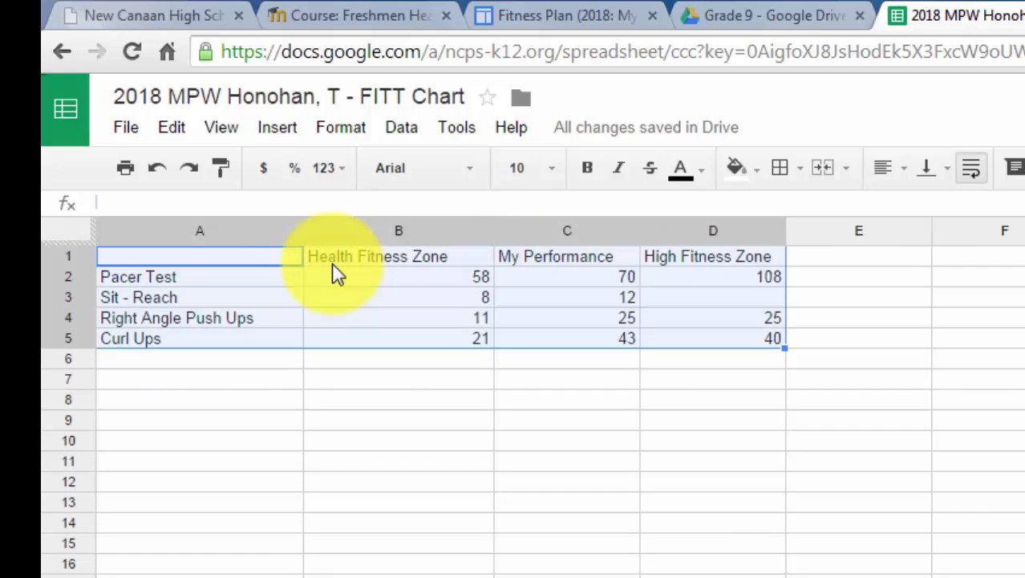
pyautogui.click(265, 257)
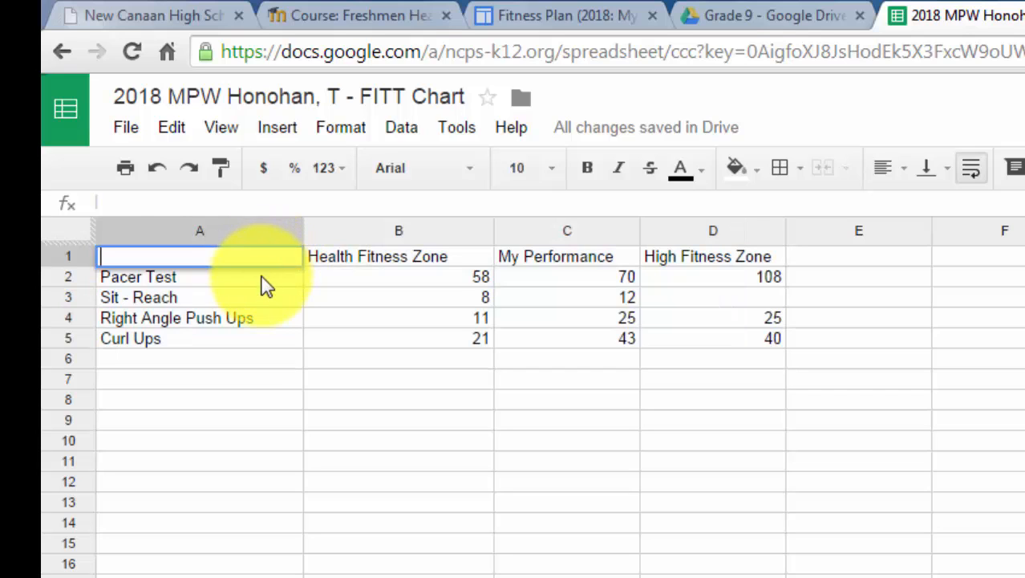
pyautogui.click(263, 277)
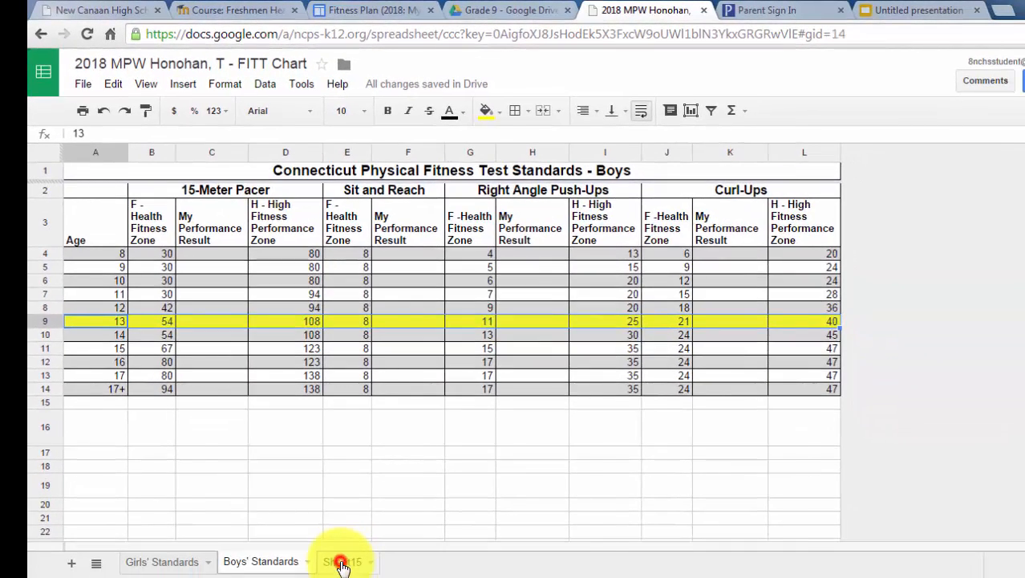
# Compare the new data table with the yellow age 13 row on the Boys' Standards sheet.
pyautogui.click(341, 564)
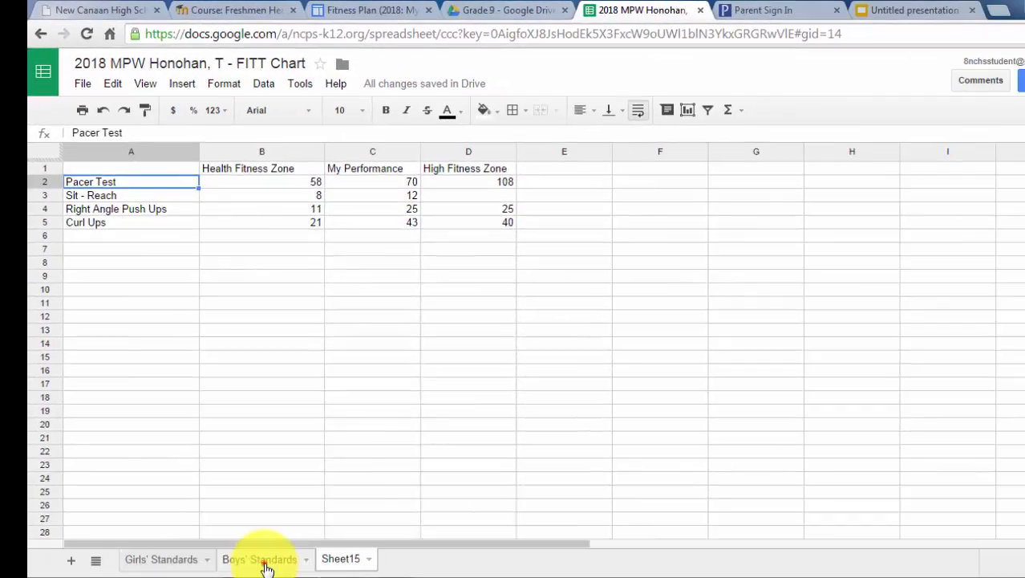
pyautogui.click(267, 564)
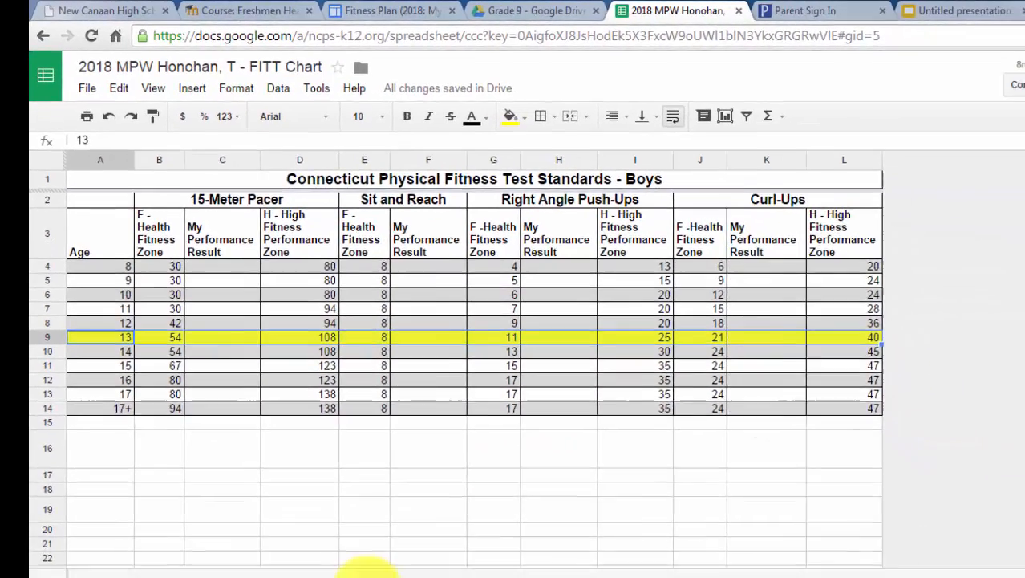
pyautogui.click(345, 554)
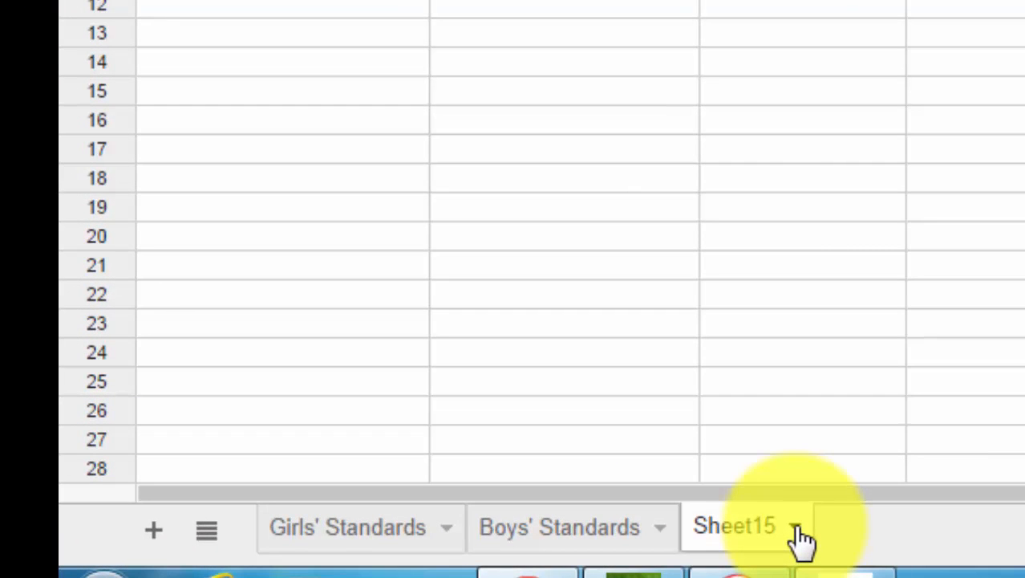
# Rename Sheet15 as My Data.
pyautogui.click(797, 528)
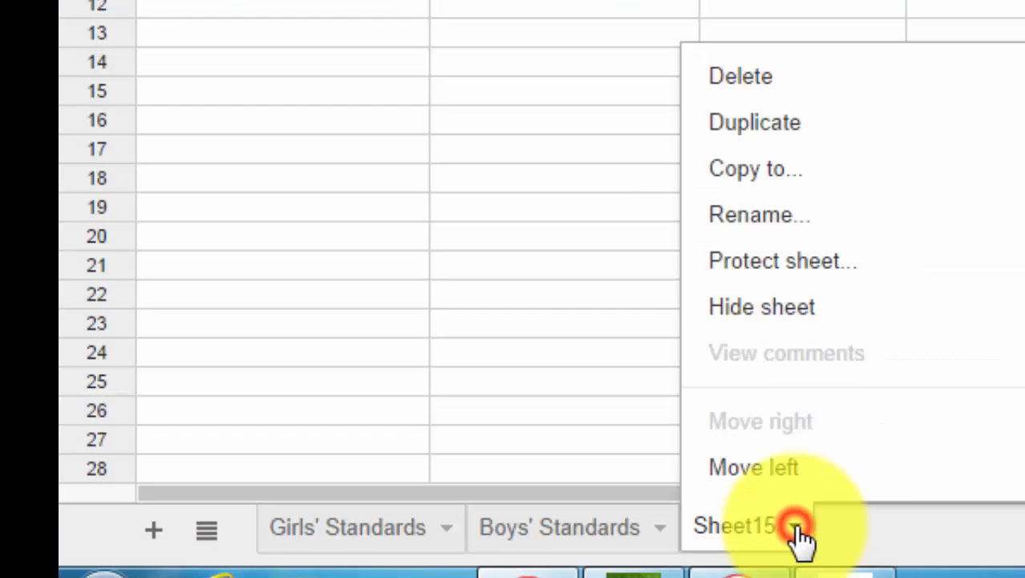
pyautogui.click(855, 224)
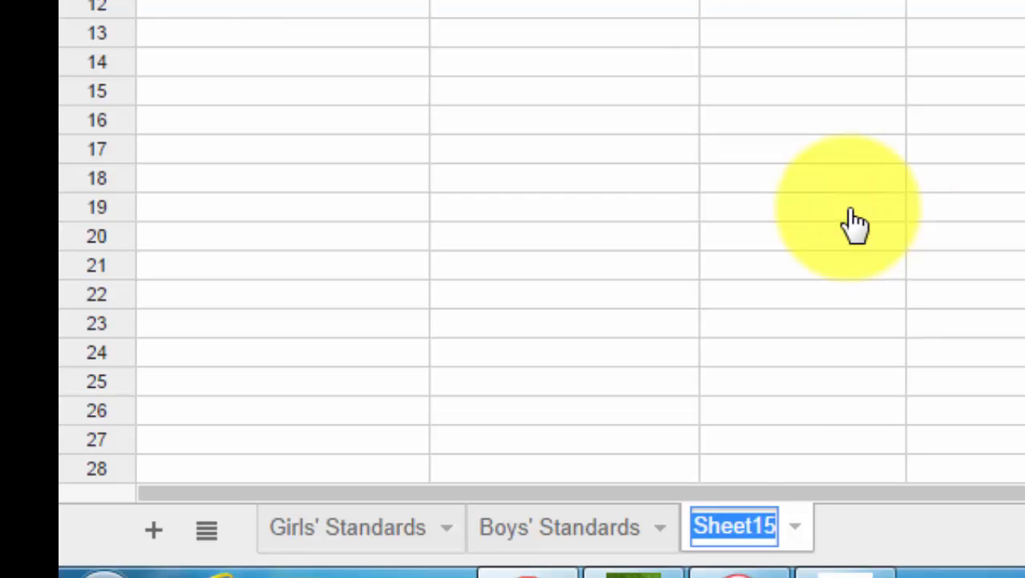
pyautogui.write('My Data')
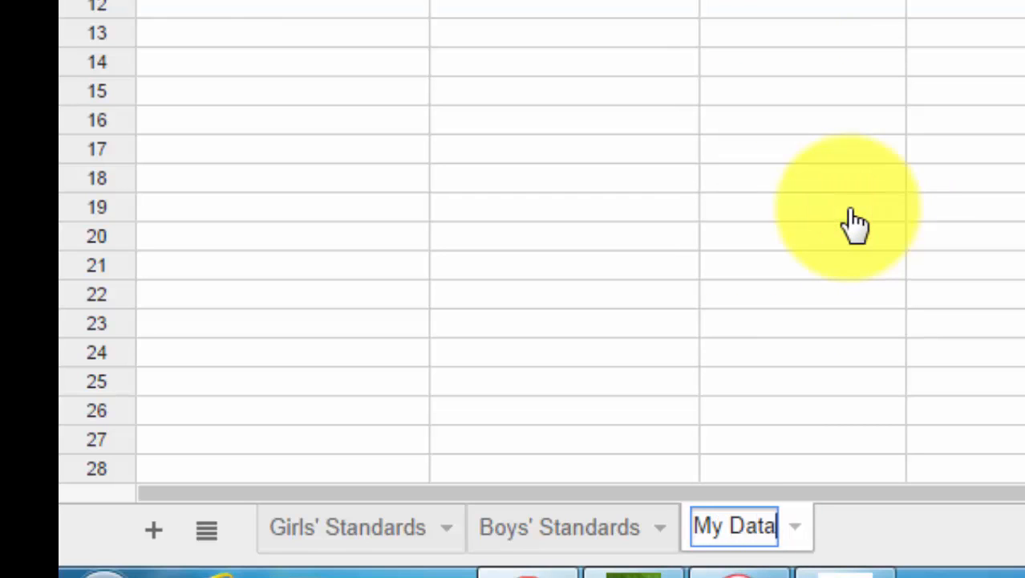
pyautogui.press('Return')
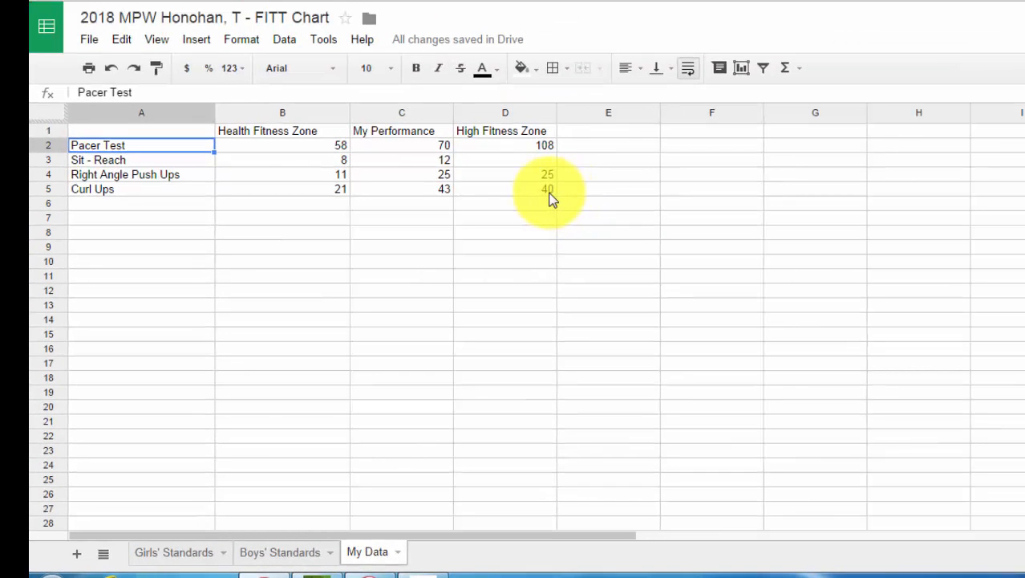
# Start a chart from the My Data range A1:D5 and choose the recommended grouped column chart.
pyautogui.moveTo(550, 199); pyautogui.dragTo(171, 137)
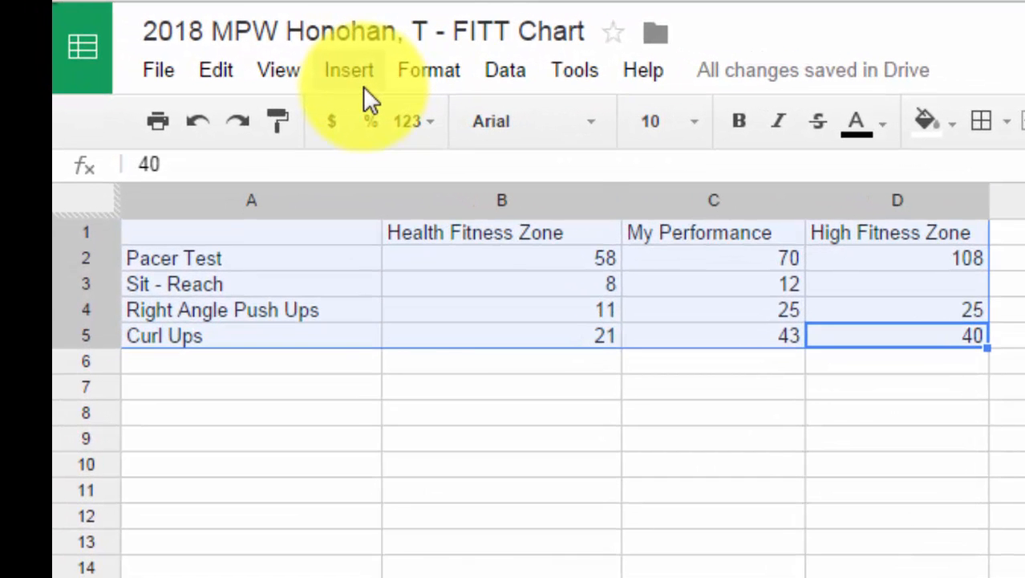
pyautogui.click(342, 81)
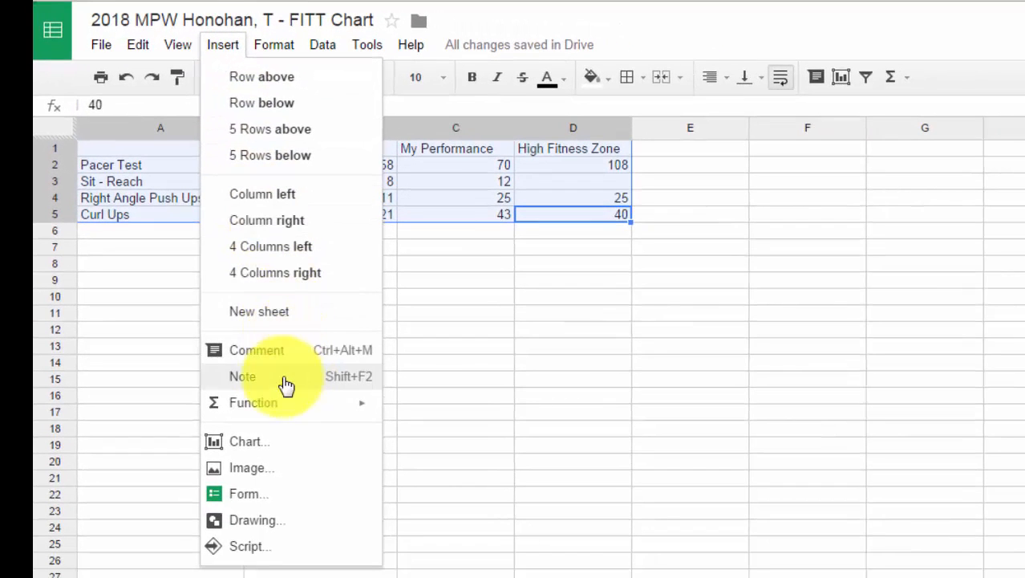
pyautogui.click(281, 446)
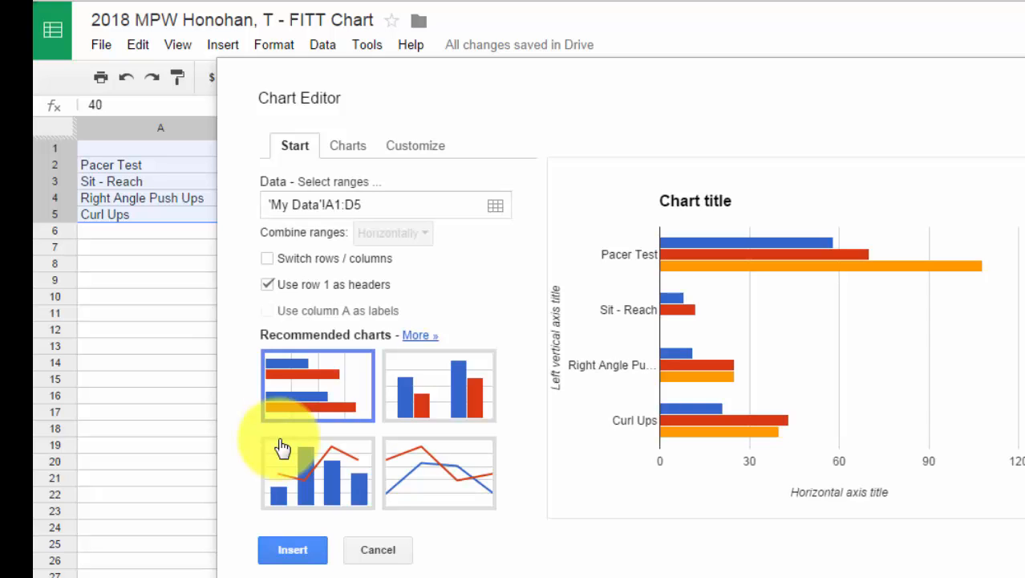
pyautogui.click(453, 409)
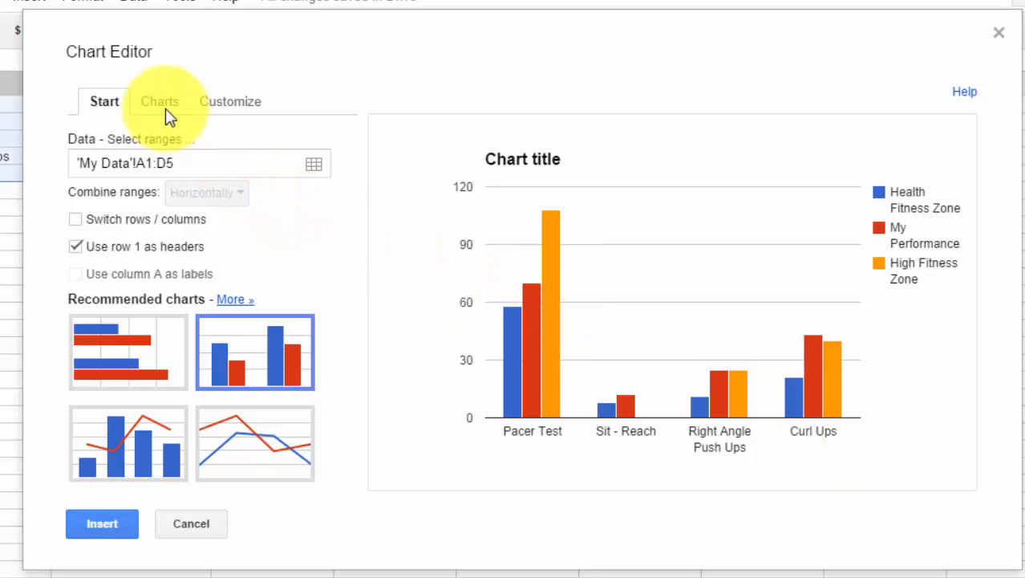
# Title the chart 2018 FITT Chart and title its horizontal axis Test.
pyautogui.click(227, 112)
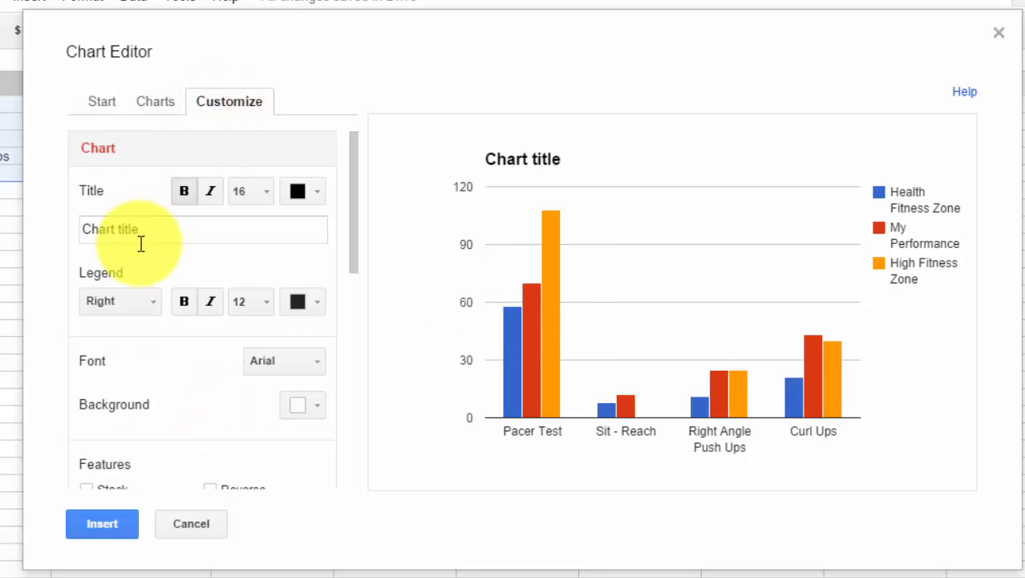
pyautogui.click(152, 230)
pyautogui.moveTo(151, 227); pyautogui.dragTo(63, 233)
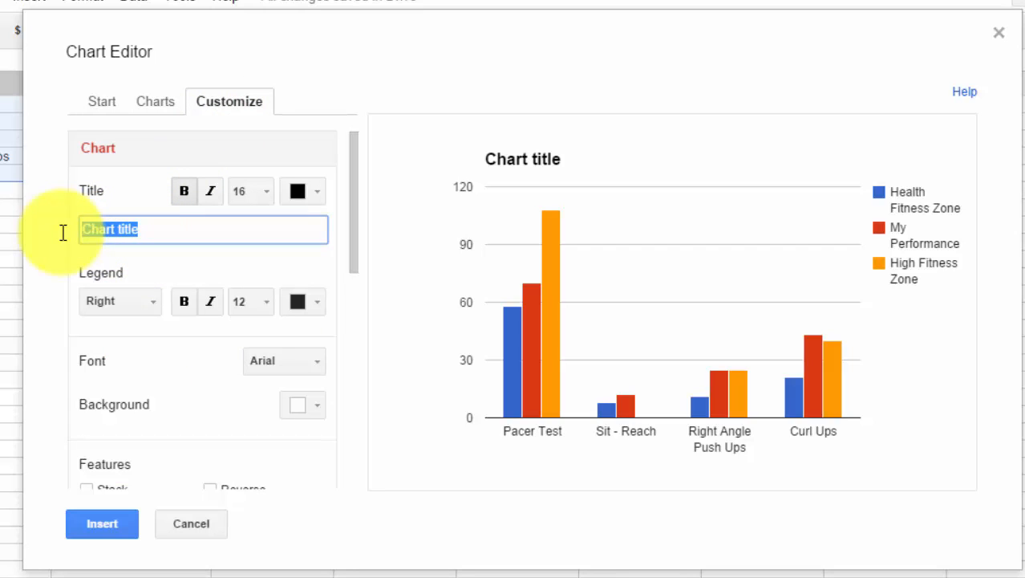
pyautogui.write('2018 FI')
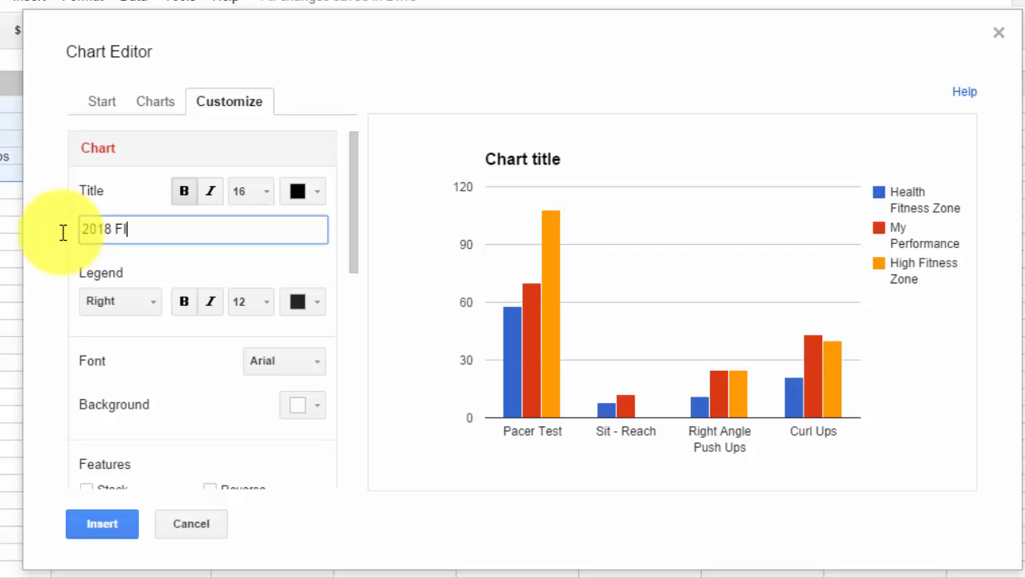
pyautogui.write('TT Chart')
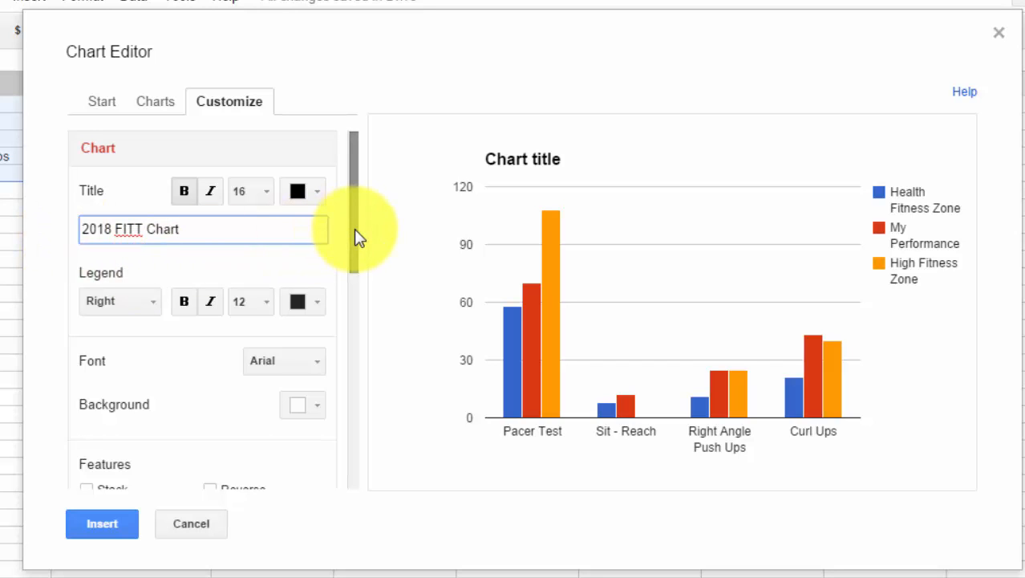
pyautogui.moveTo(354, 229); pyautogui.dragTo(353, 364)
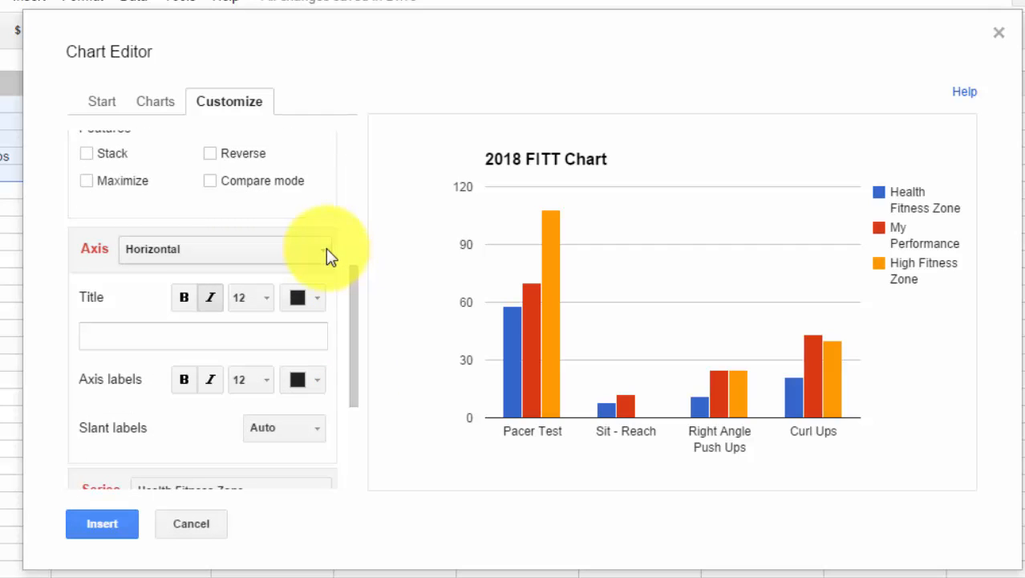
pyautogui.click(254, 334)
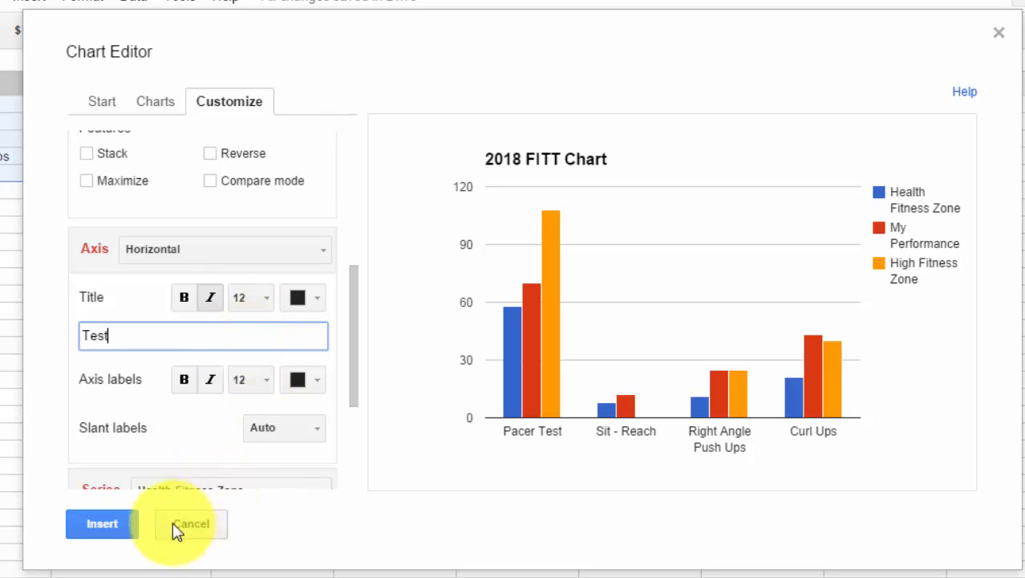
# Insert the finished chart into the My Data sheet and move it to its own sheet.
pyautogui.click(115, 523)
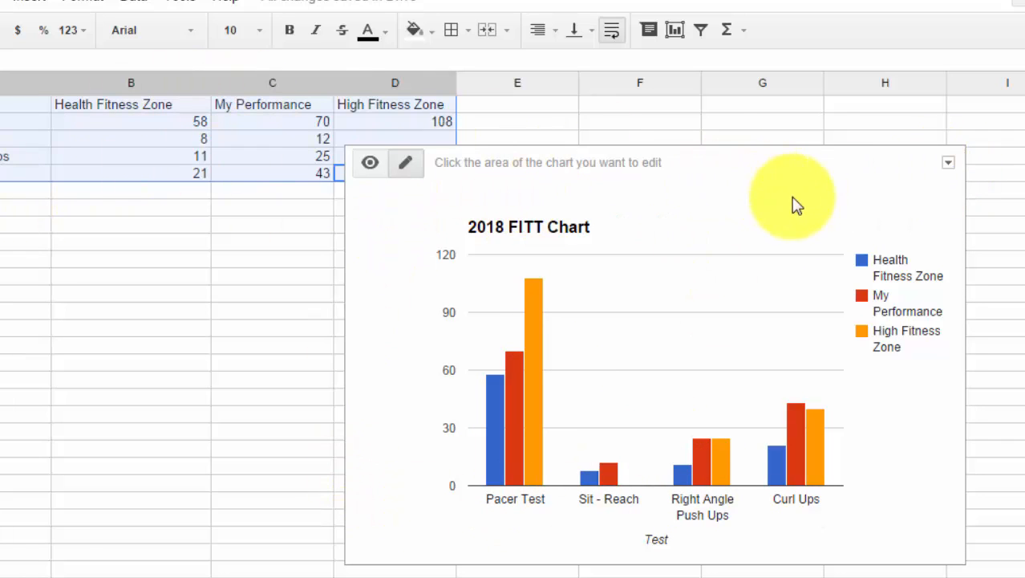
pyautogui.click(949, 166)
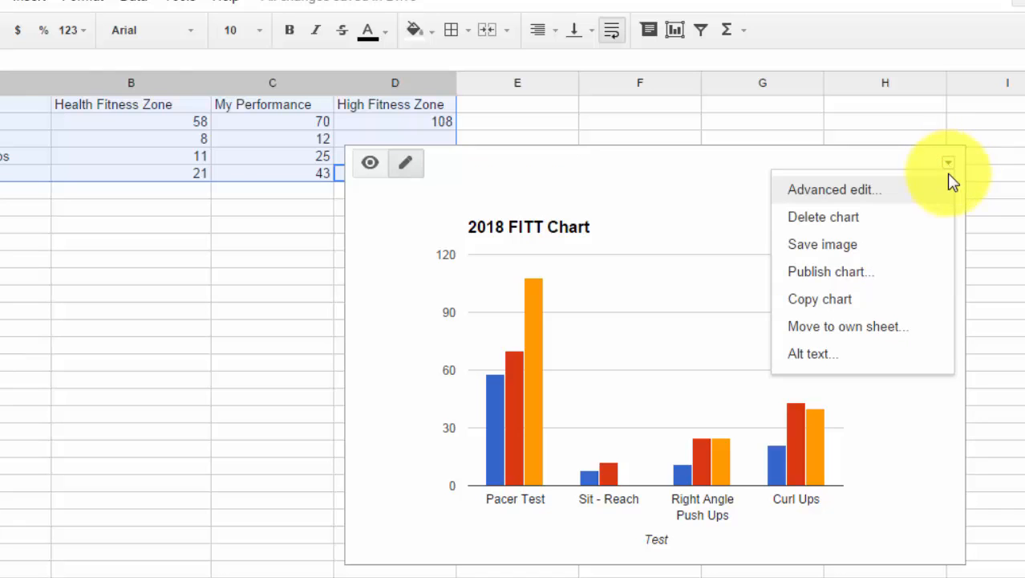
pyautogui.click(913, 329)
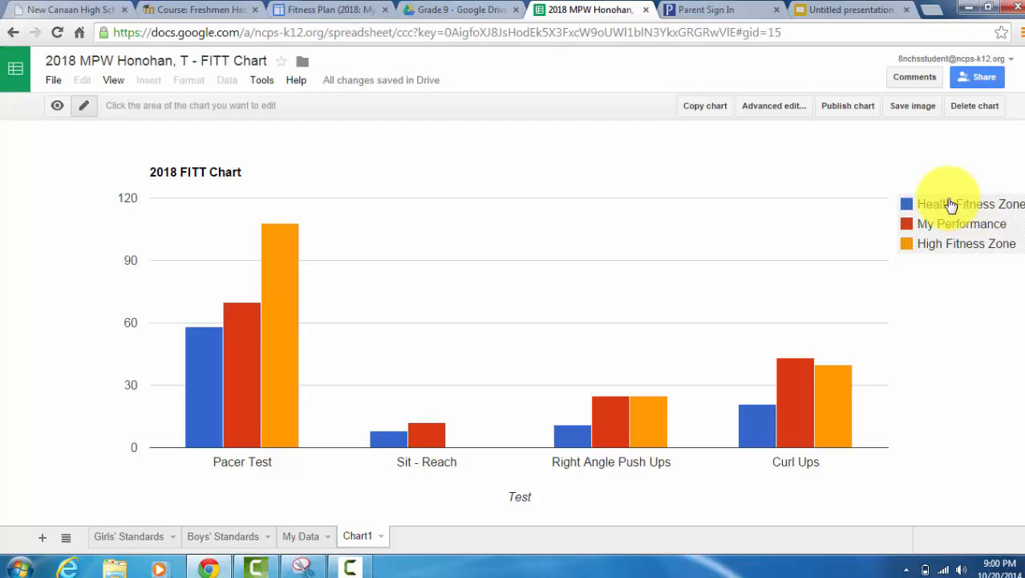
# Open the chart's advanced editing and set the Health Fitness Zone series color to bright green.
pyautogui.click(788, 108)
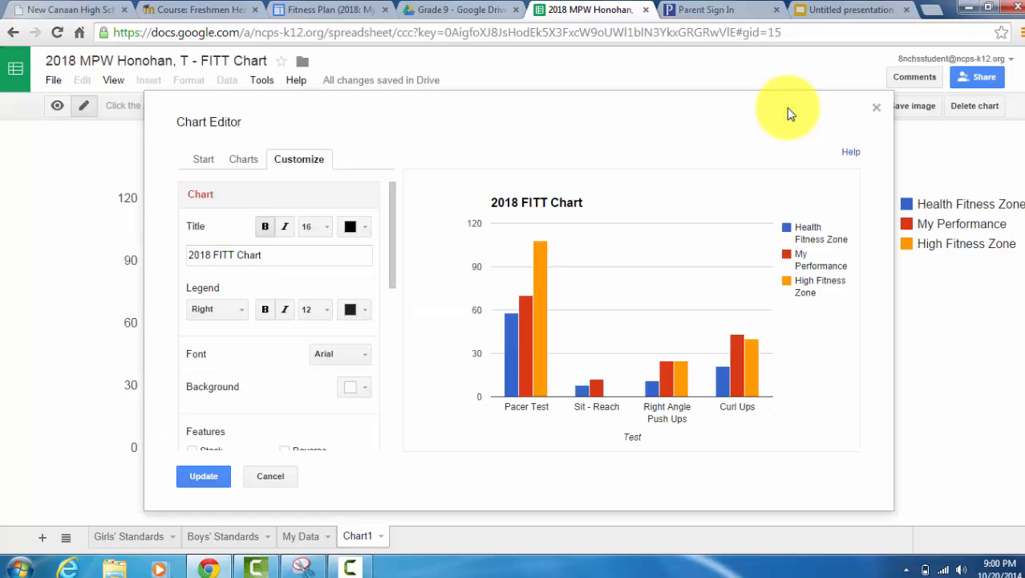
pyautogui.moveTo(393, 265); pyautogui.dragTo(390, 421)
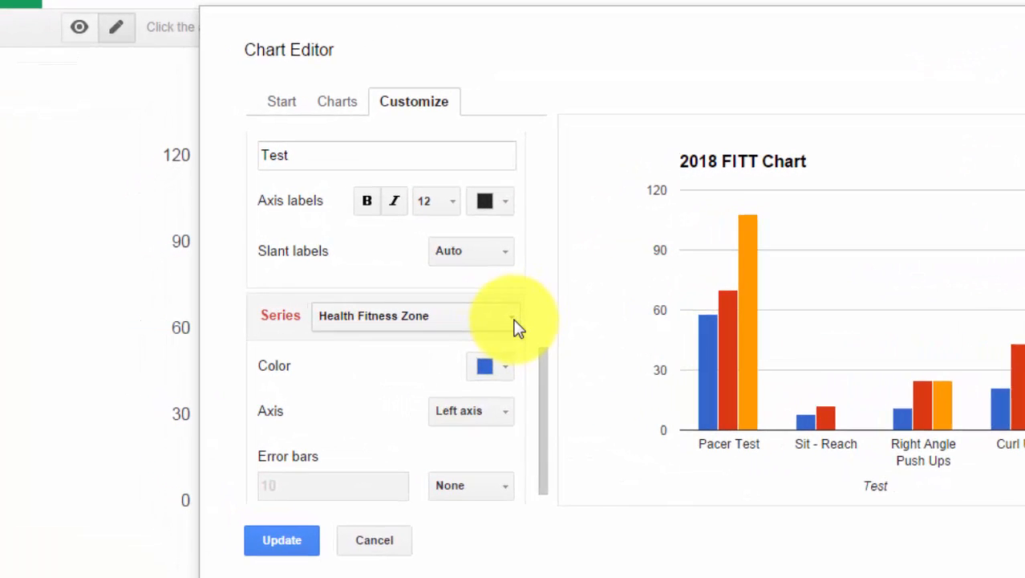
pyautogui.click(513, 321)
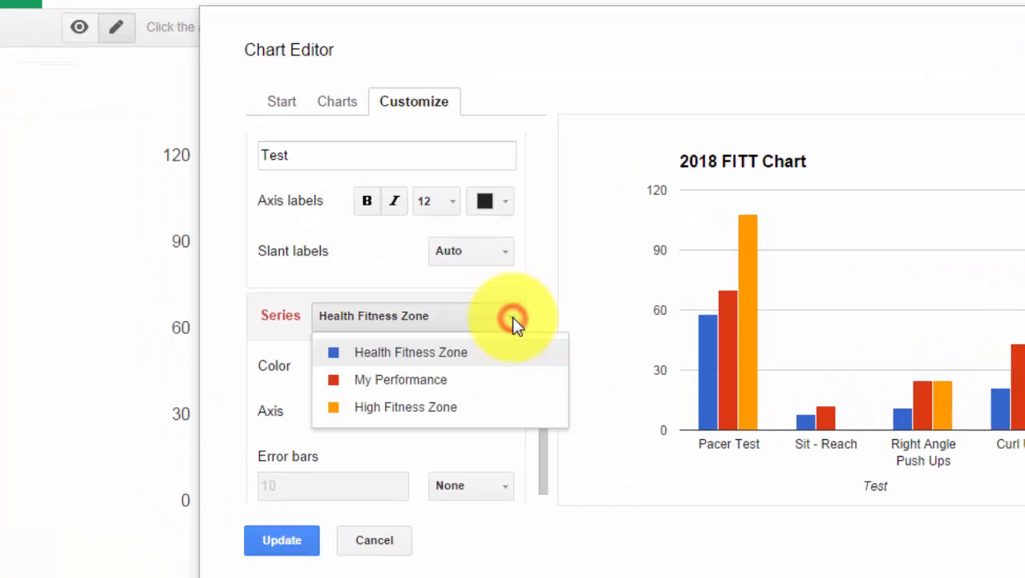
pyautogui.click(341, 359)
pyautogui.click(501, 369)
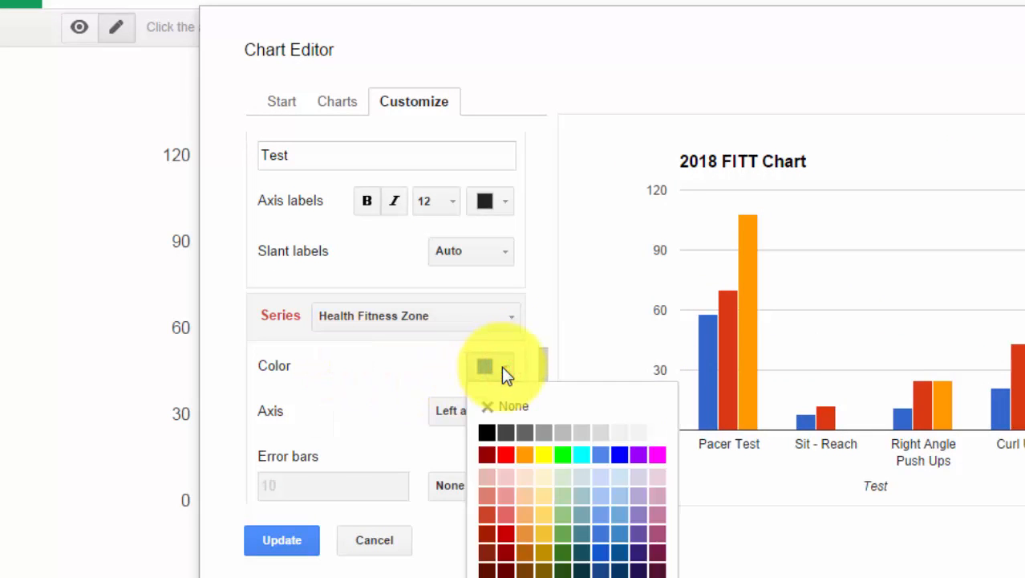
pyautogui.click(562, 456)
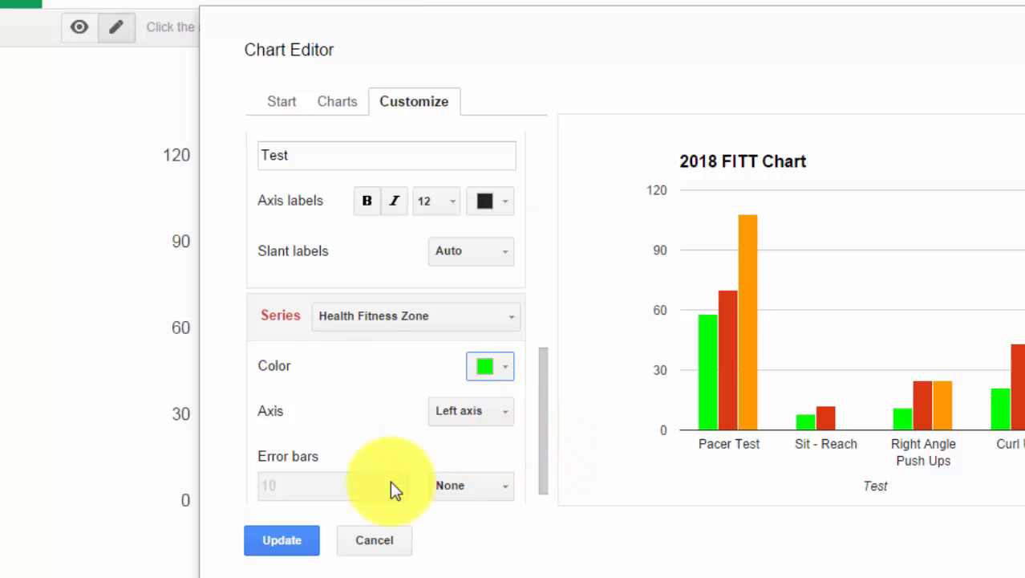
# Set the My Performance series color to blue.
pyautogui.click(505, 314)
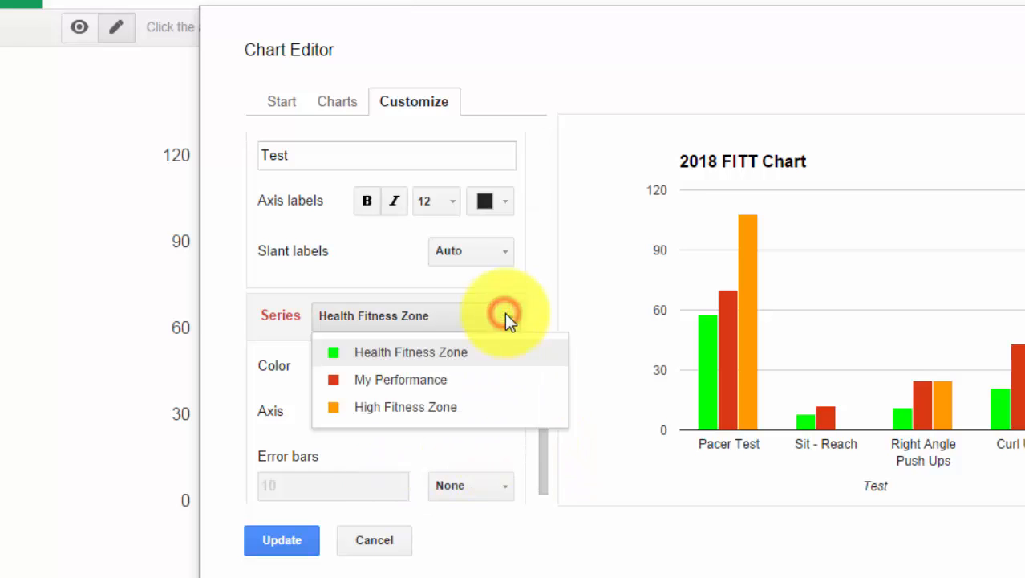
pyautogui.click(506, 392)
pyautogui.click(507, 366)
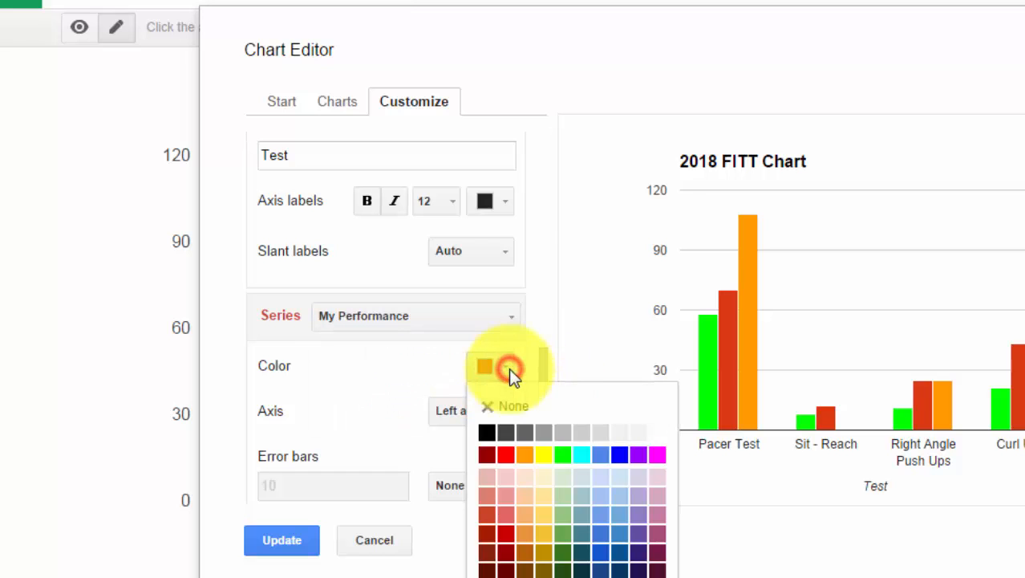
pyautogui.click(619, 456)
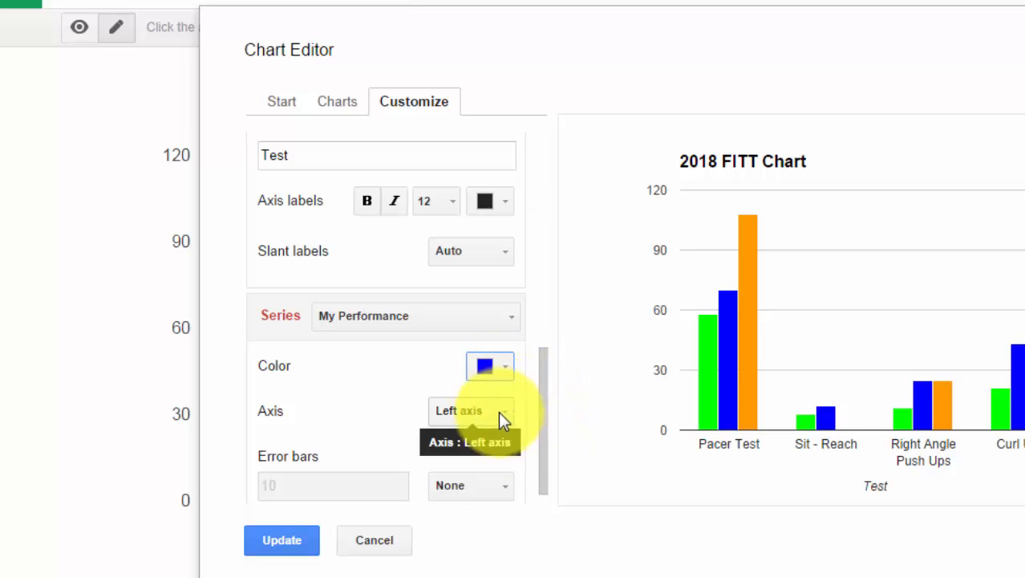
# Set the High Fitness Zone series color to red and apply the color changes to the chart.
pyautogui.click(492, 320)
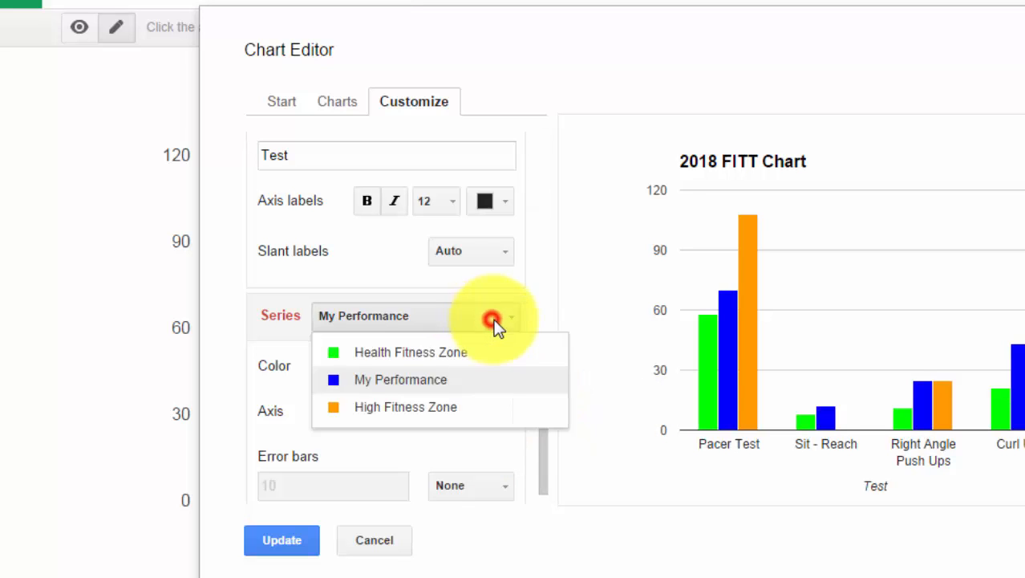
pyautogui.click(470, 403)
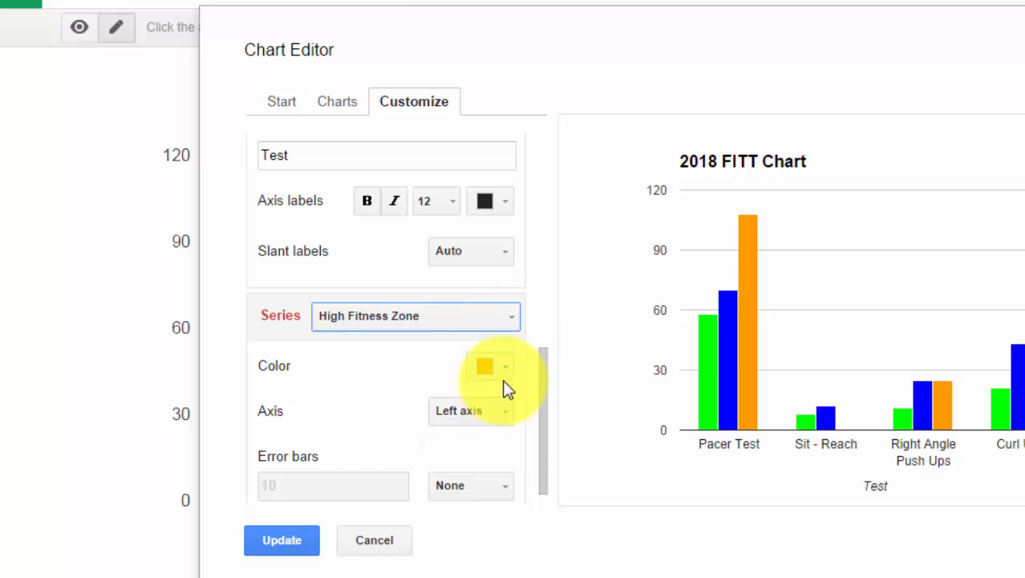
pyautogui.click(508, 371)
pyautogui.click(504, 453)
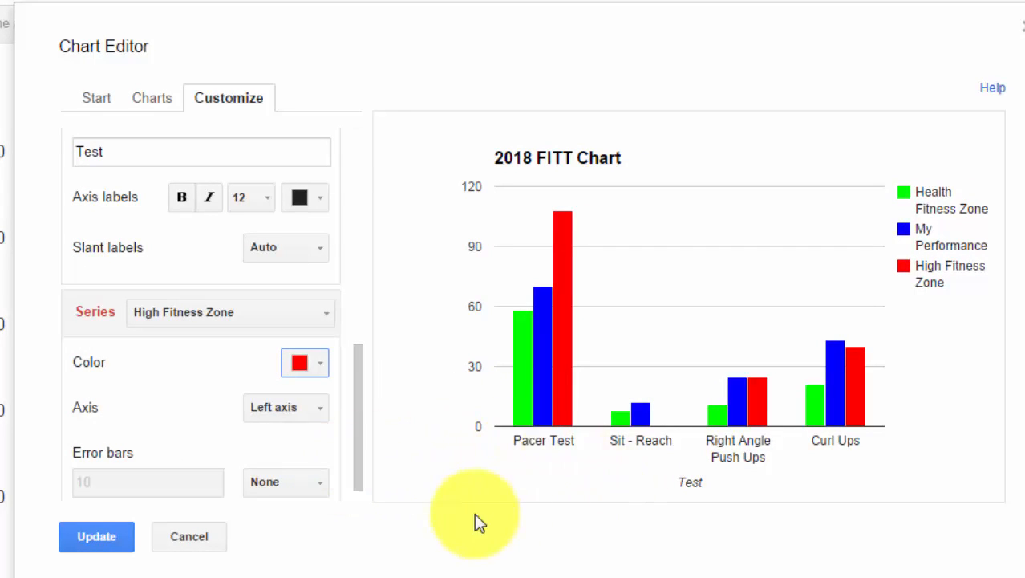
pyautogui.click(88, 537)
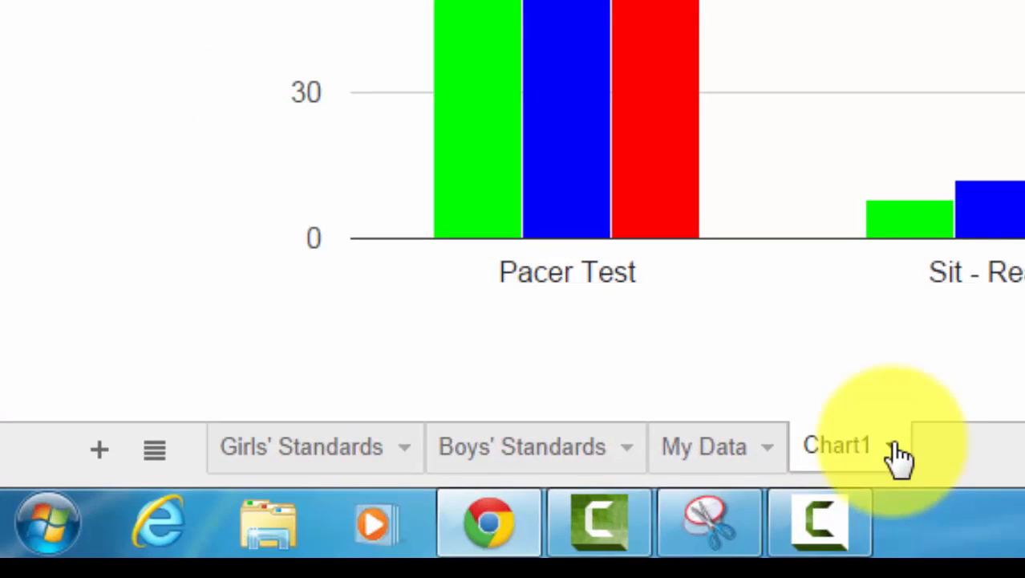
# Rename the Chart1 sheet as My Chart.
pyautogui.click(893, 448)
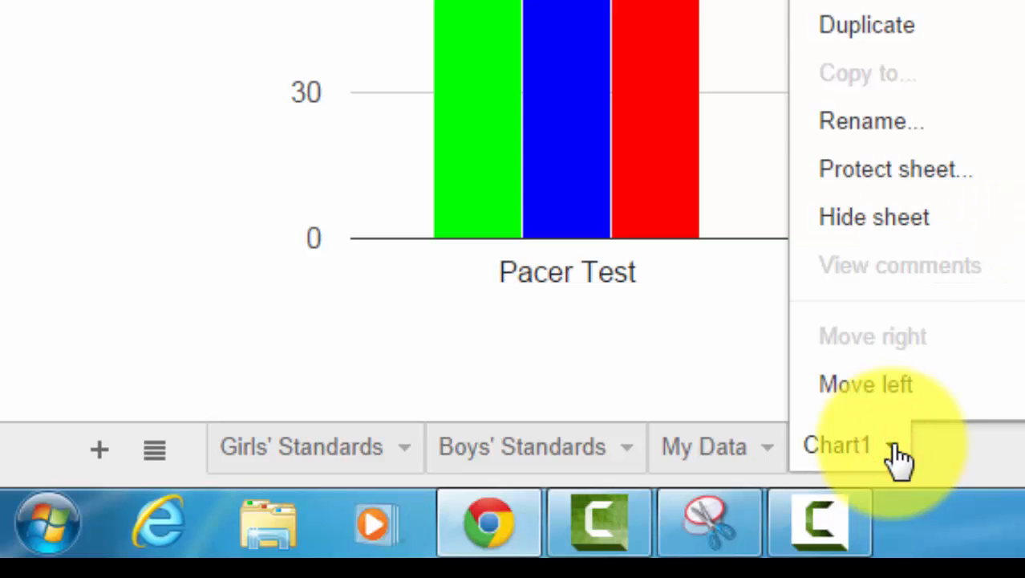
pyautogui.click(881, 126)
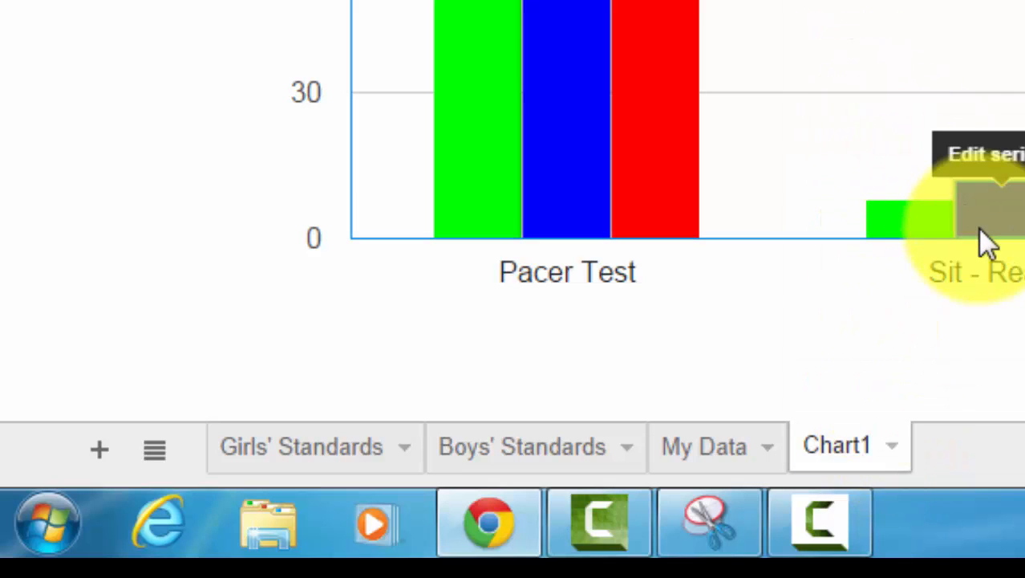
pyautogui.click(893, 449)
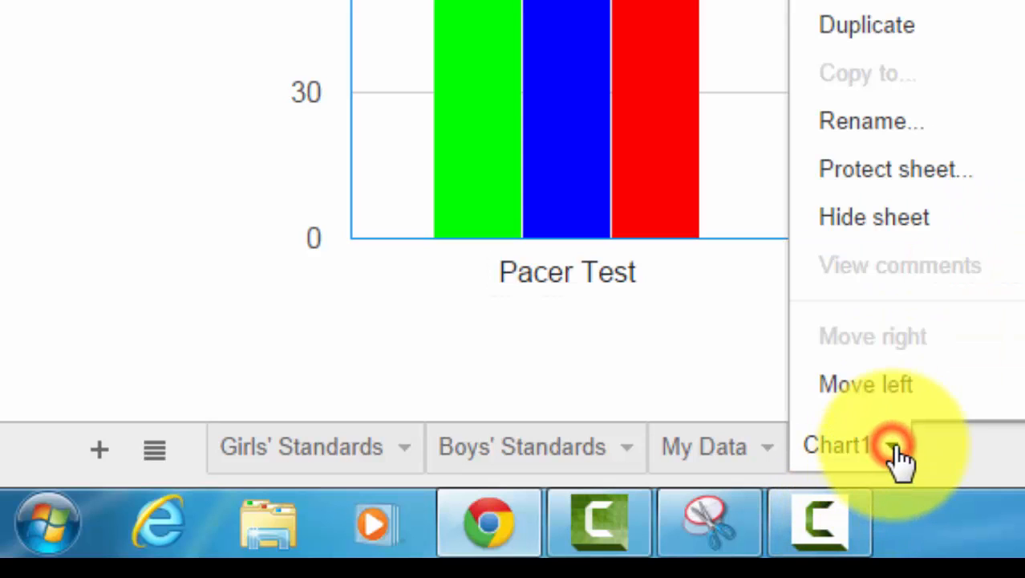
pyautogui.click(923, 122)
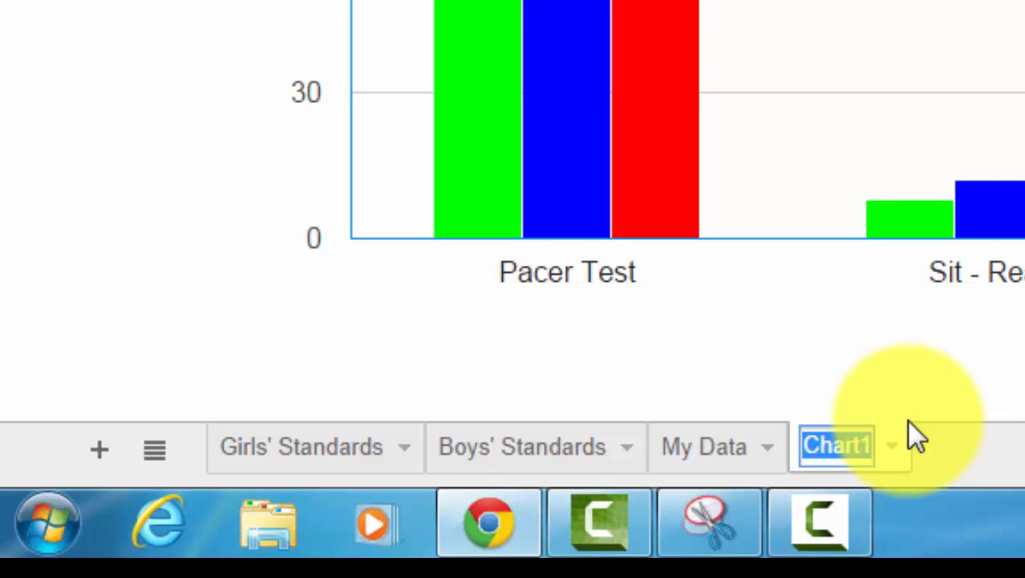
pyautogui.write('My Char')
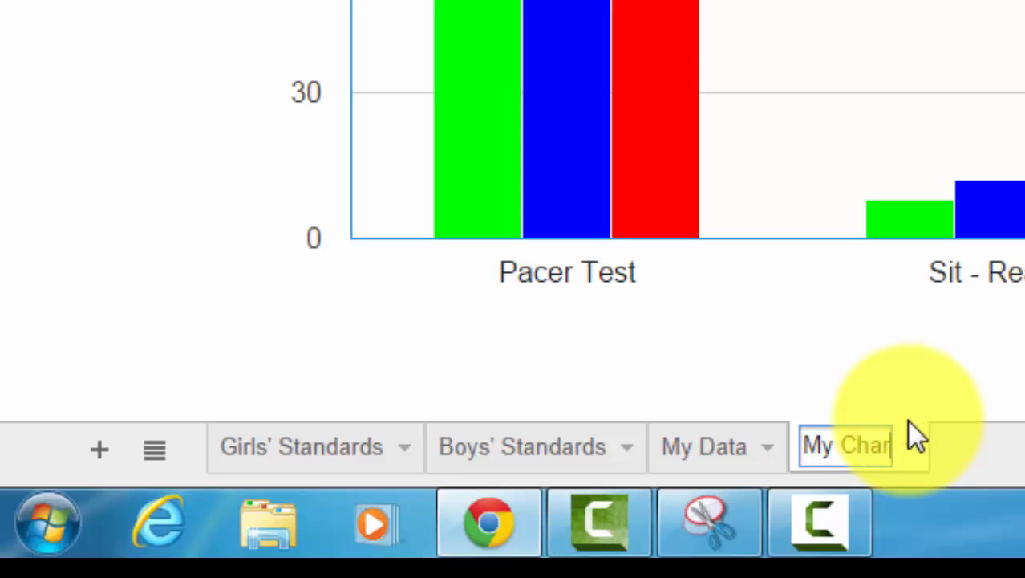
pyautogui.write('t')
pyautogui.press('Return')
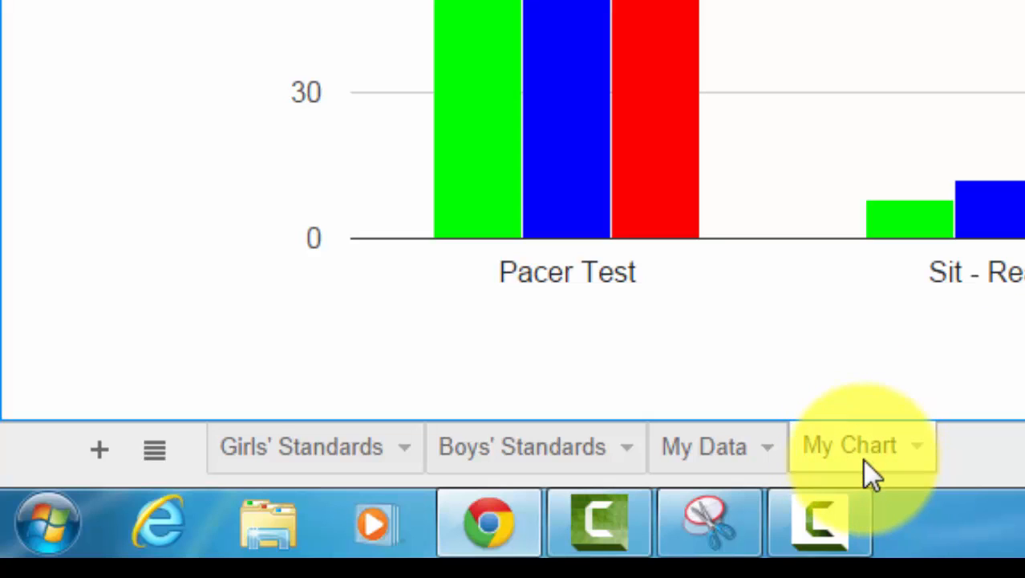
# Move the My Chart sheet ahead of Girls' Standards, and check the My Data and My Chart sheets.
pyautogui.moveTo(865, 462); pyautogui.dragTo(251, 461)
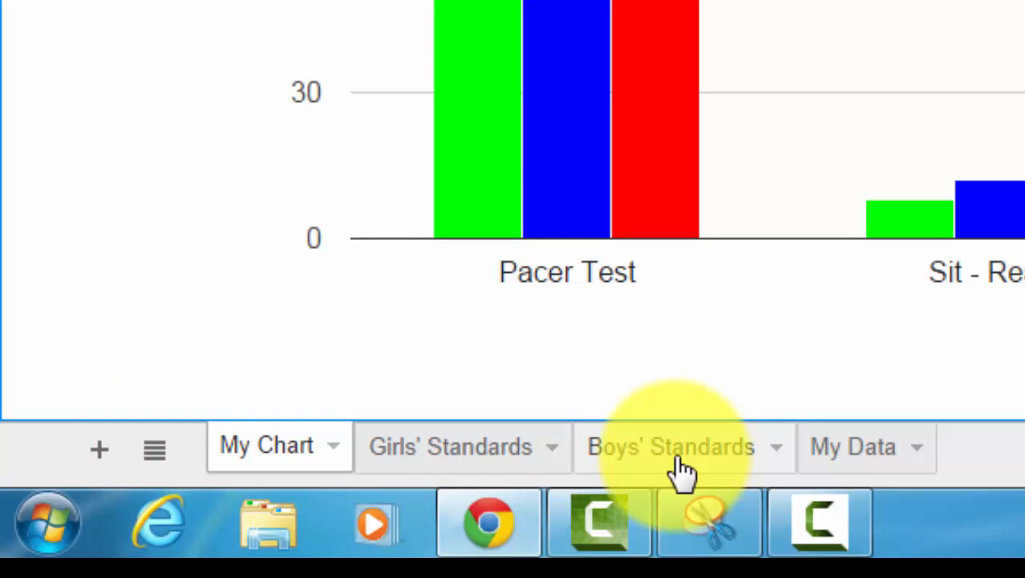
pyautogui.click(854, 457)
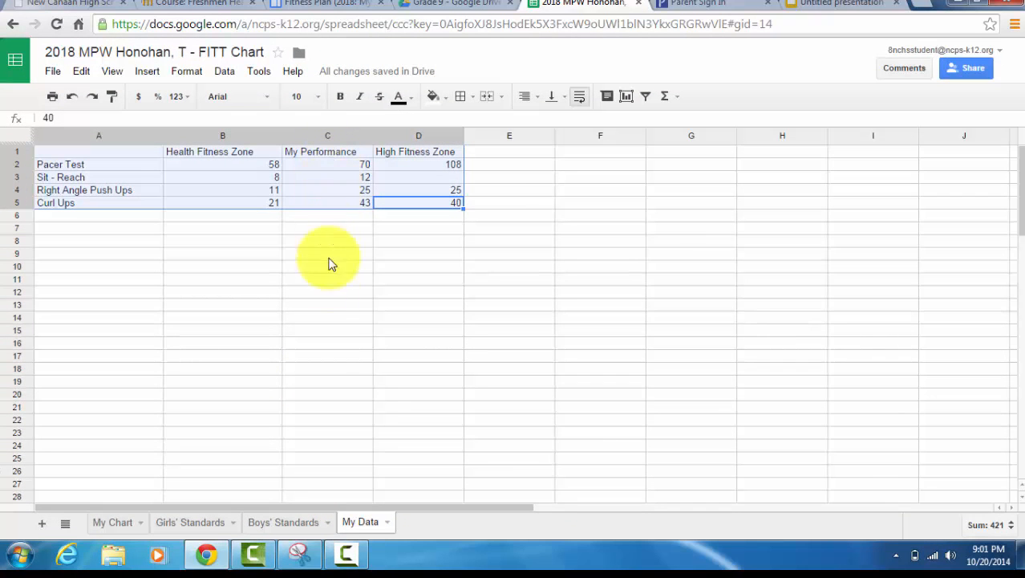
pyautogui.click(113, 522)
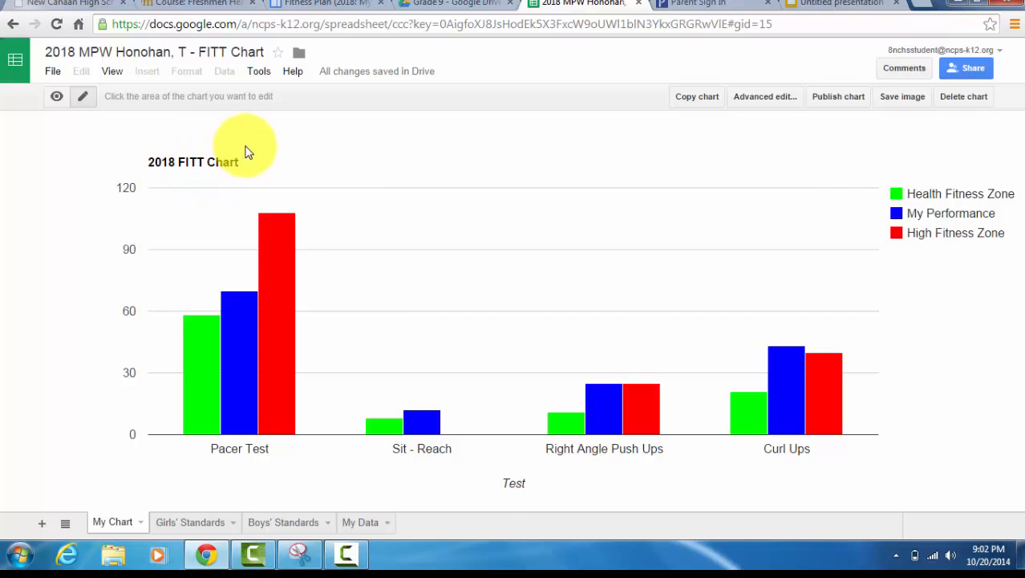
# Switch to the Fitness Plan site page, reload it, and view My Chart in the embedded FITT Chart spreadsheet.
pyautogui.click(334, 4)
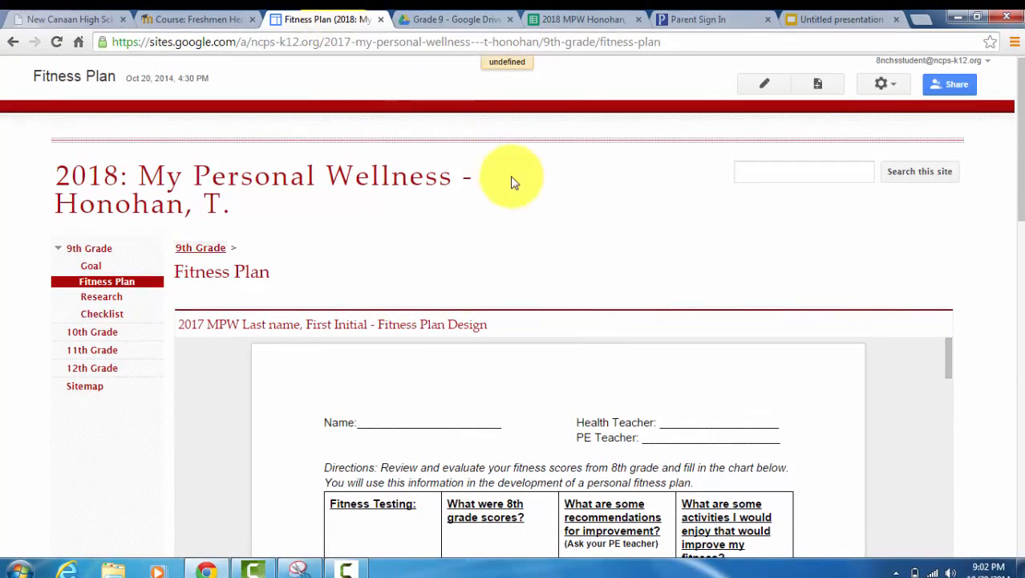
pyautogui.click(56, 43)
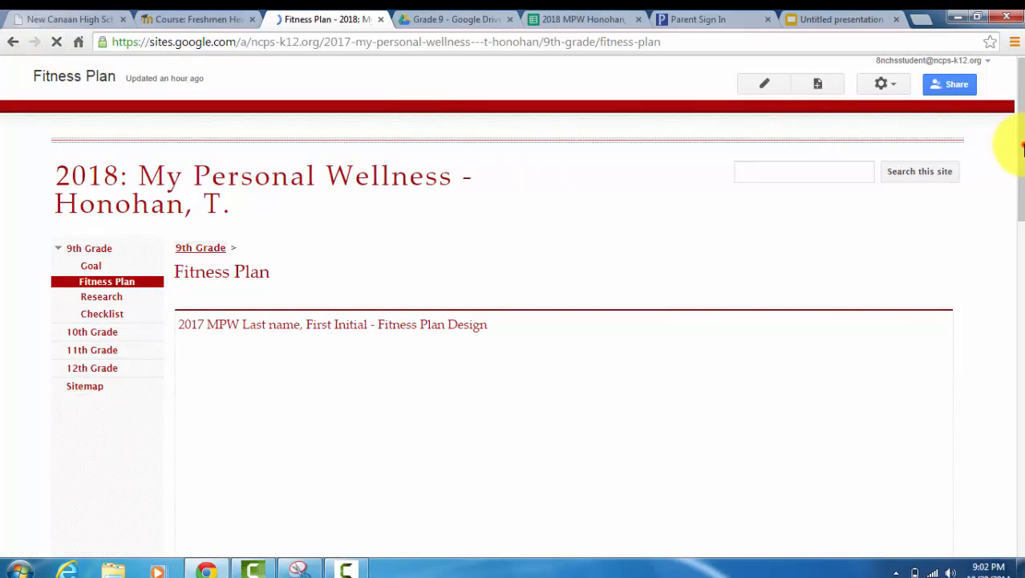
pyautogui.moveTo(1022, 160); pyautogui.dragTo(1018, 434)
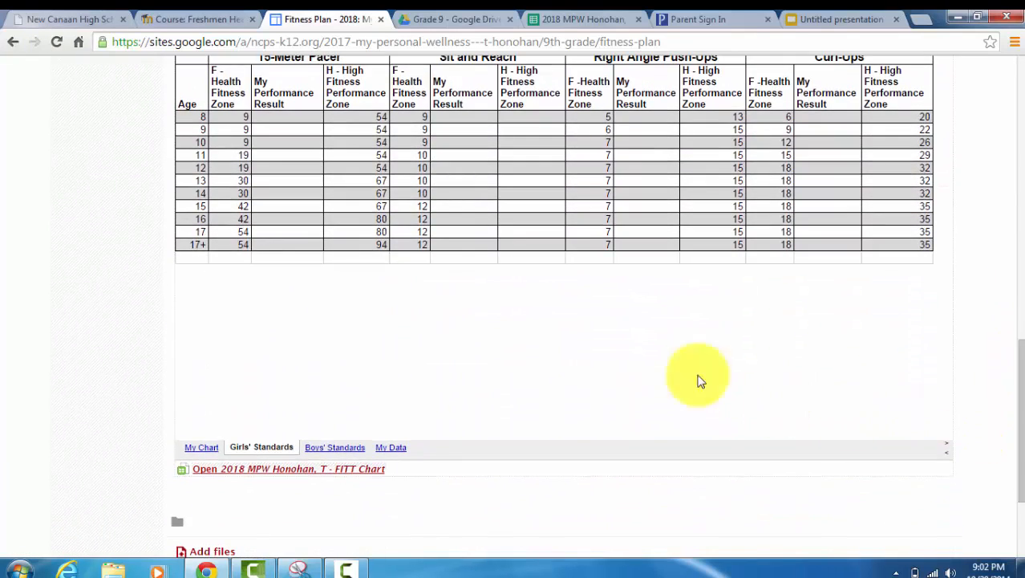
pyautogui.click(202, 448)
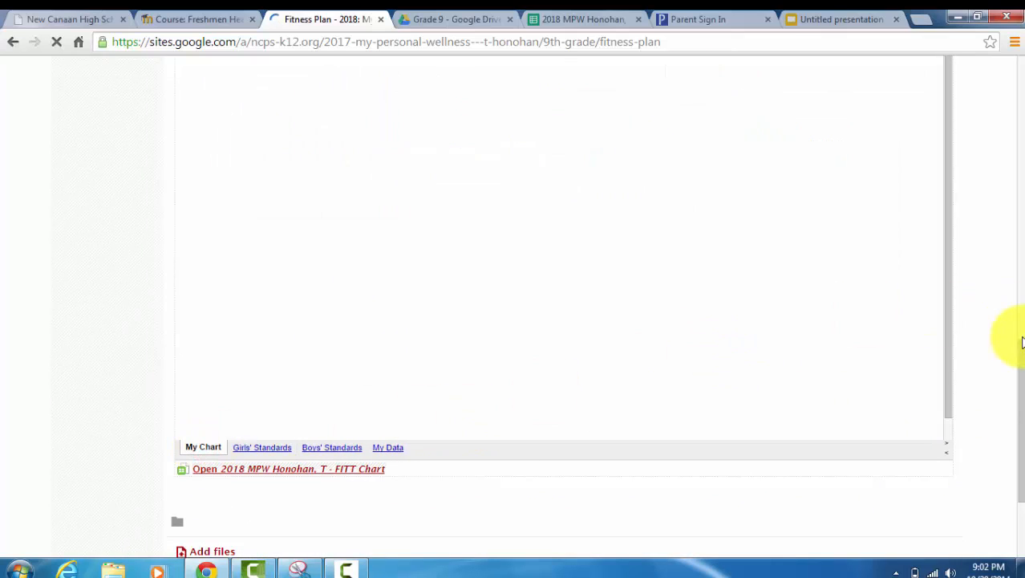
pyautogui.moveTo(1020, 351); pyautogui.dragTo(1022, 307)
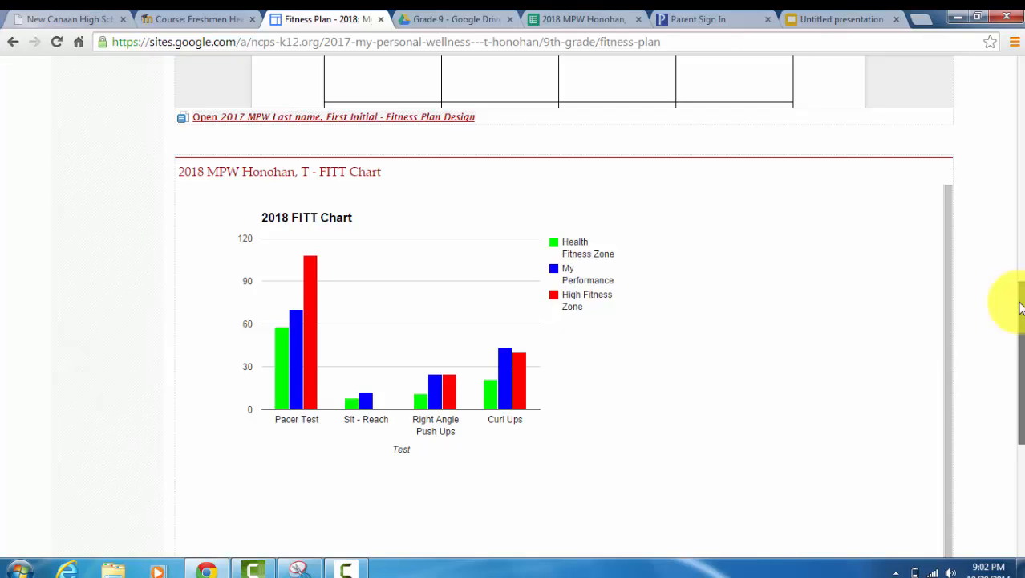
# Open the site's 9th-grade Checklist page and review its lesson tasks, and return to My Chart in the FITT Chart spreadsheet.
pyautogui.moveTo(1021, 307); pyautogui.dragTo(1017, 285)
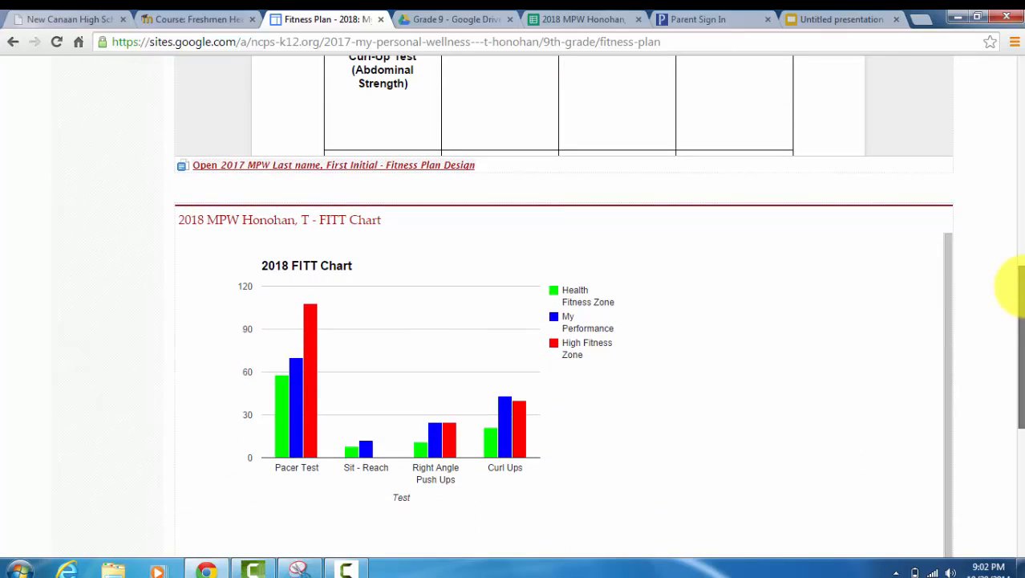
pyautogui.moveTo(1017, 277); pyautogui.dragTo(1010, 102)
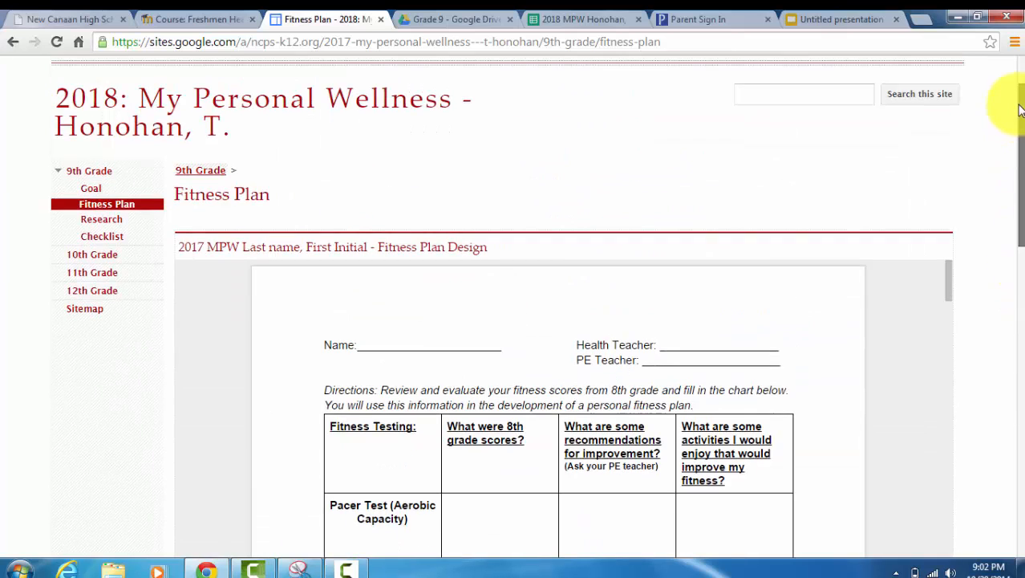
pyautogui.click(113, 239)
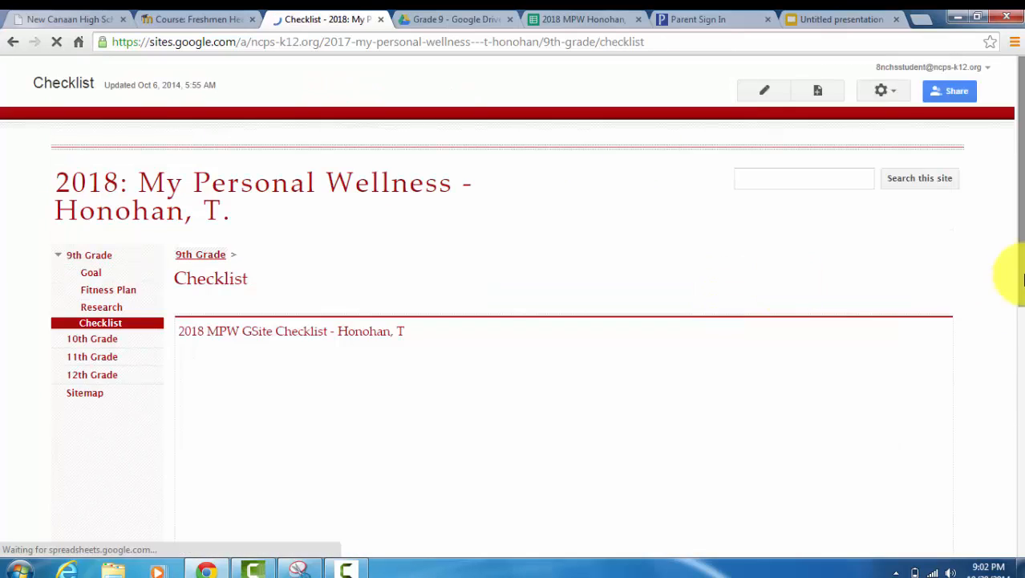
pyautogui.moveTo(1017, 227); pyautogui.dragTo(1008, 379)
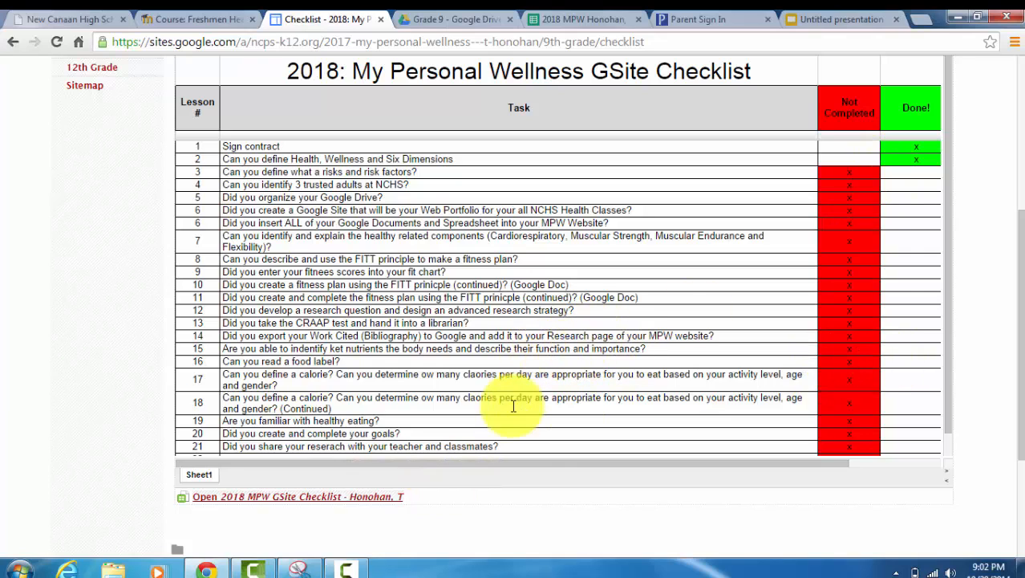
pyautogui.click(274, 507)
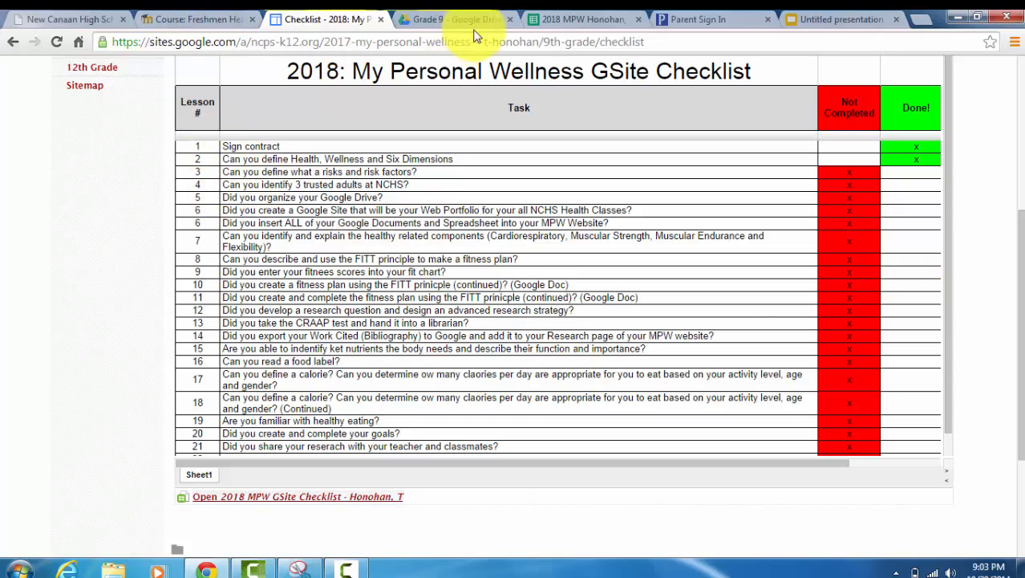
pyautogui.click(568, 24)
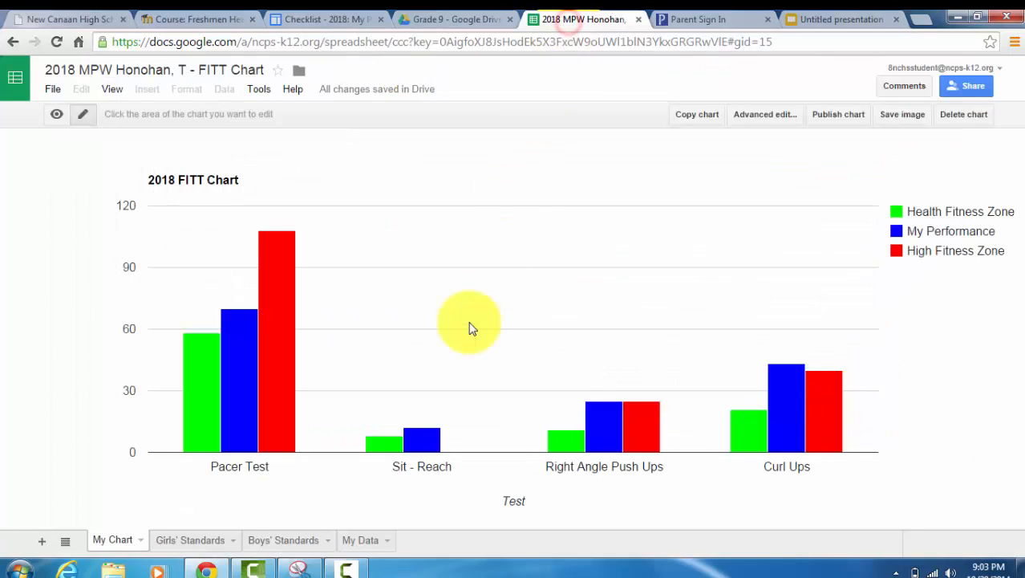